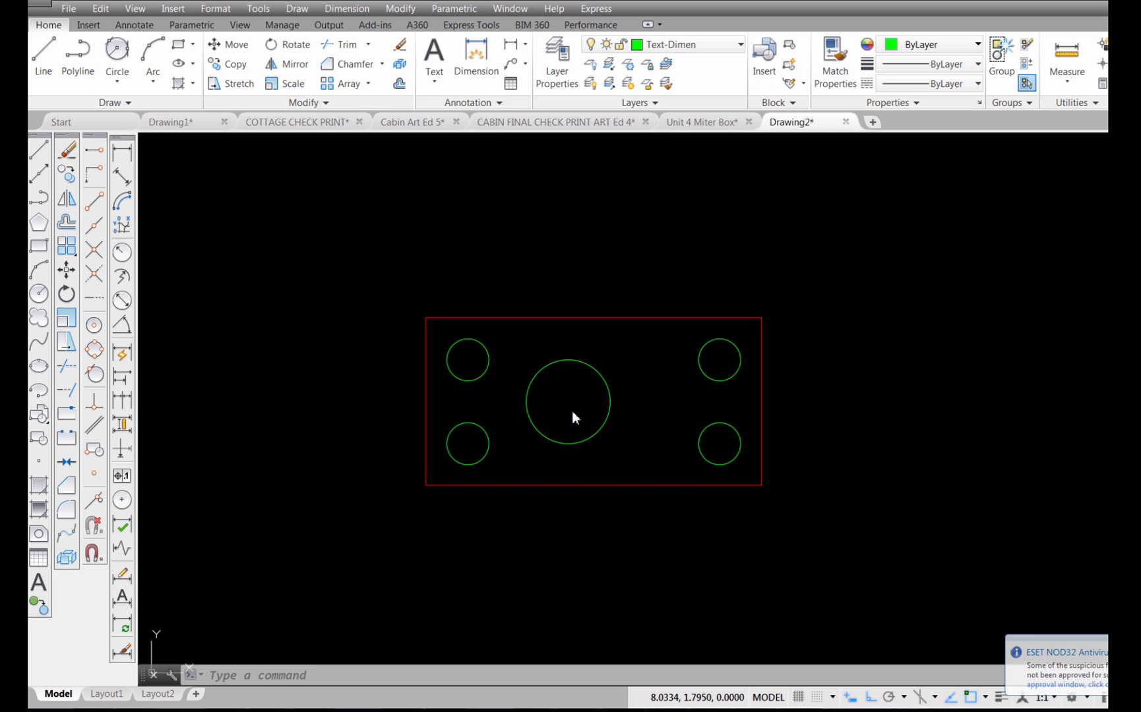
Step: Add a center mark to the large middle circle with the Text-Dimen layer current
scroll(575, 404, up, 1)
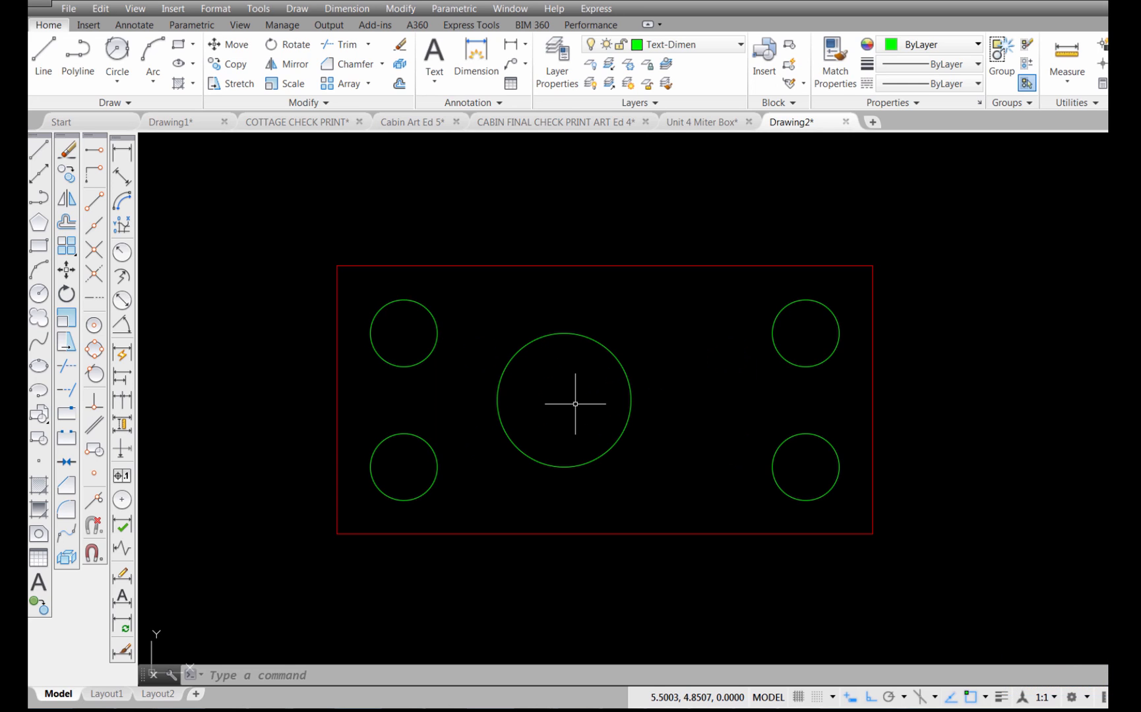
scroll(570, 409, up, 1)
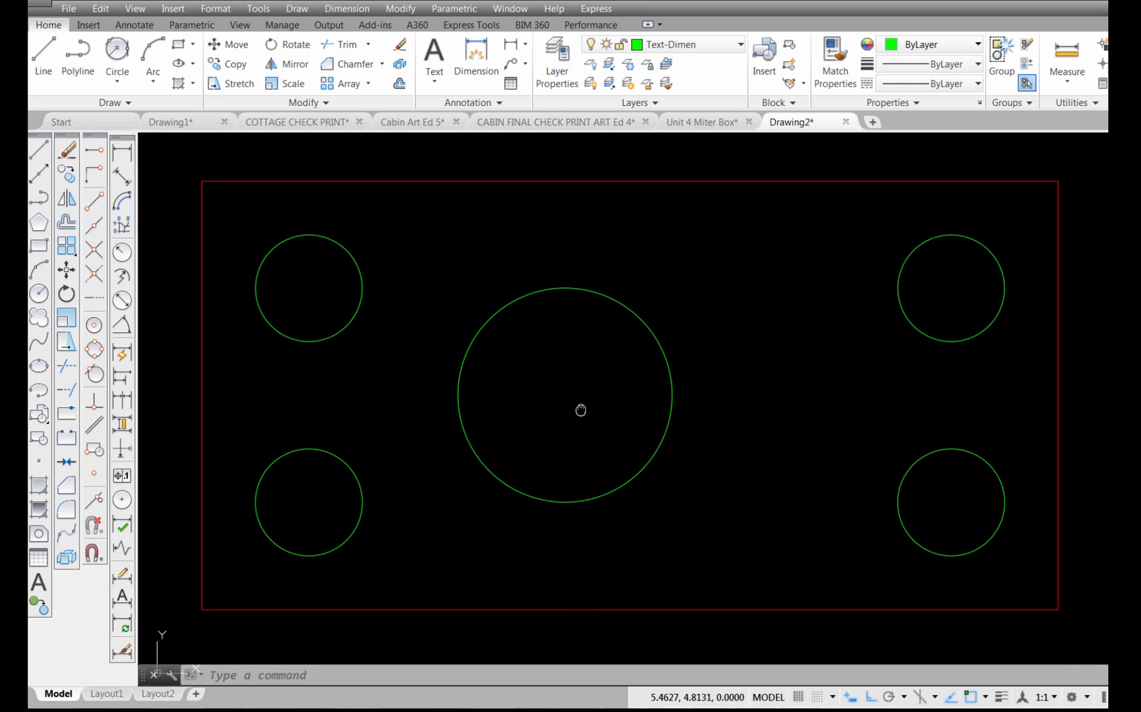
scroll(580, 409, down, 1)
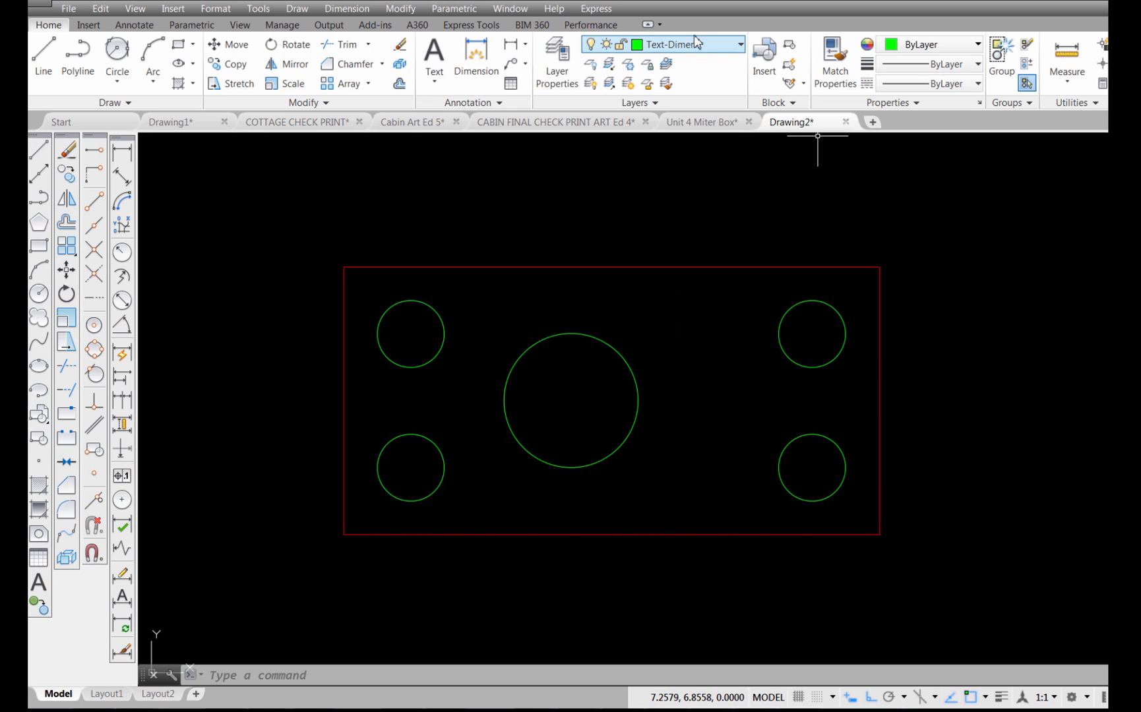
click(743, 46)
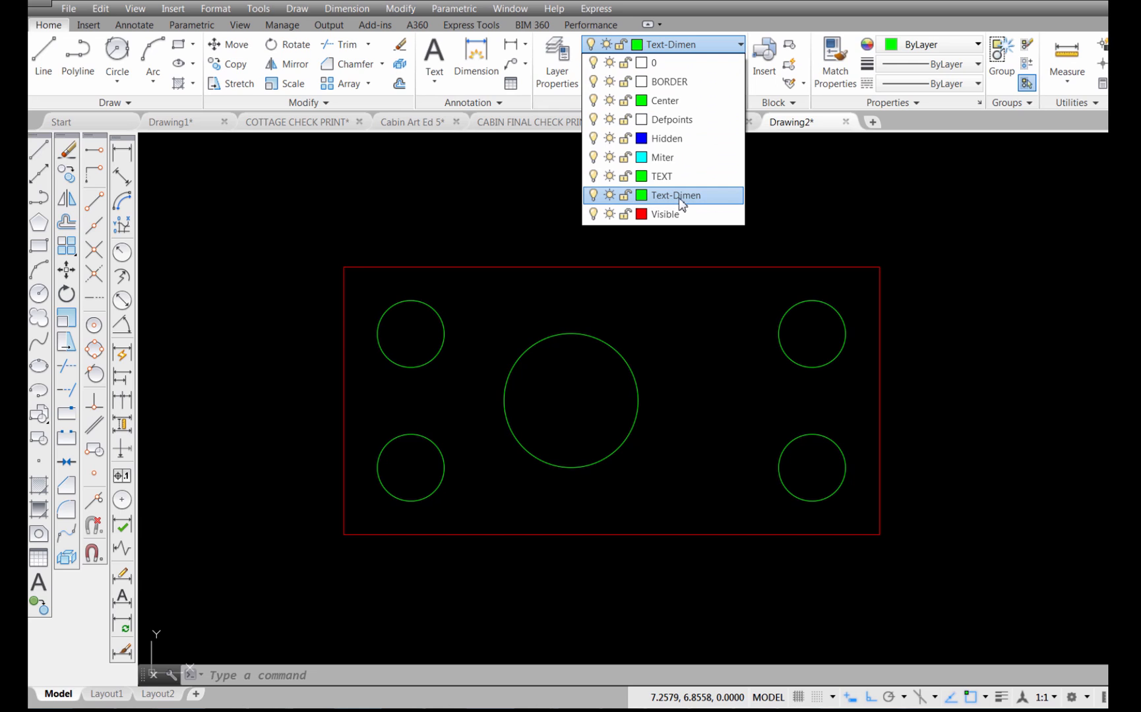
click(813, 215)
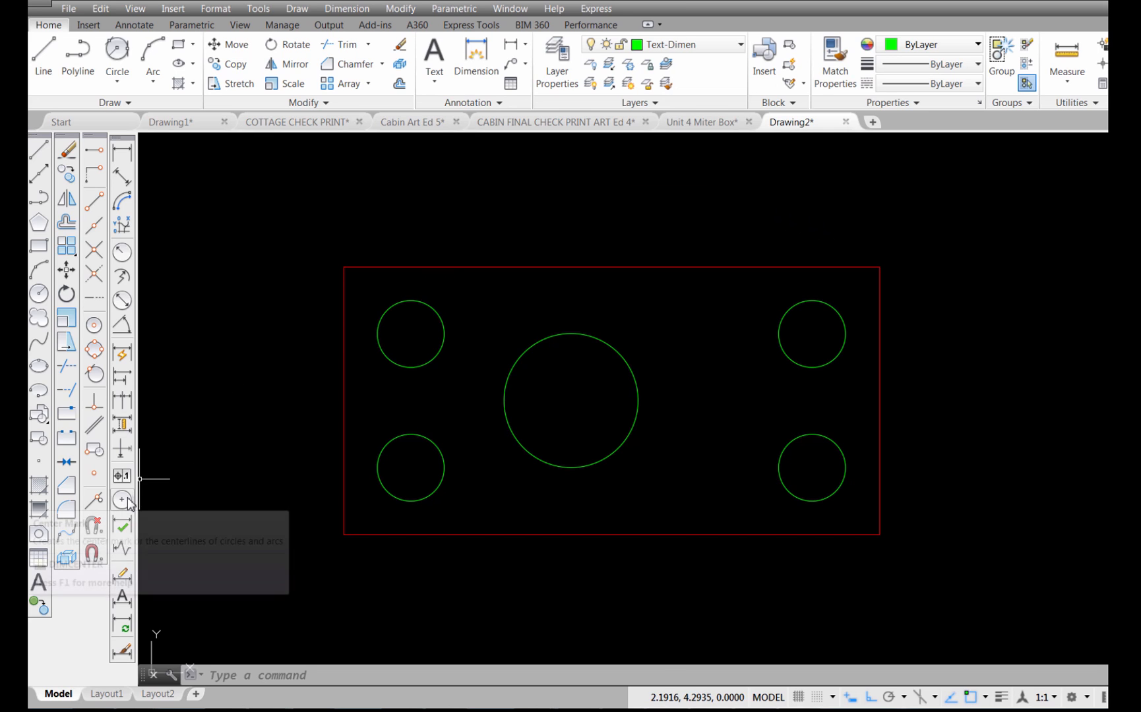
click(122, 475)
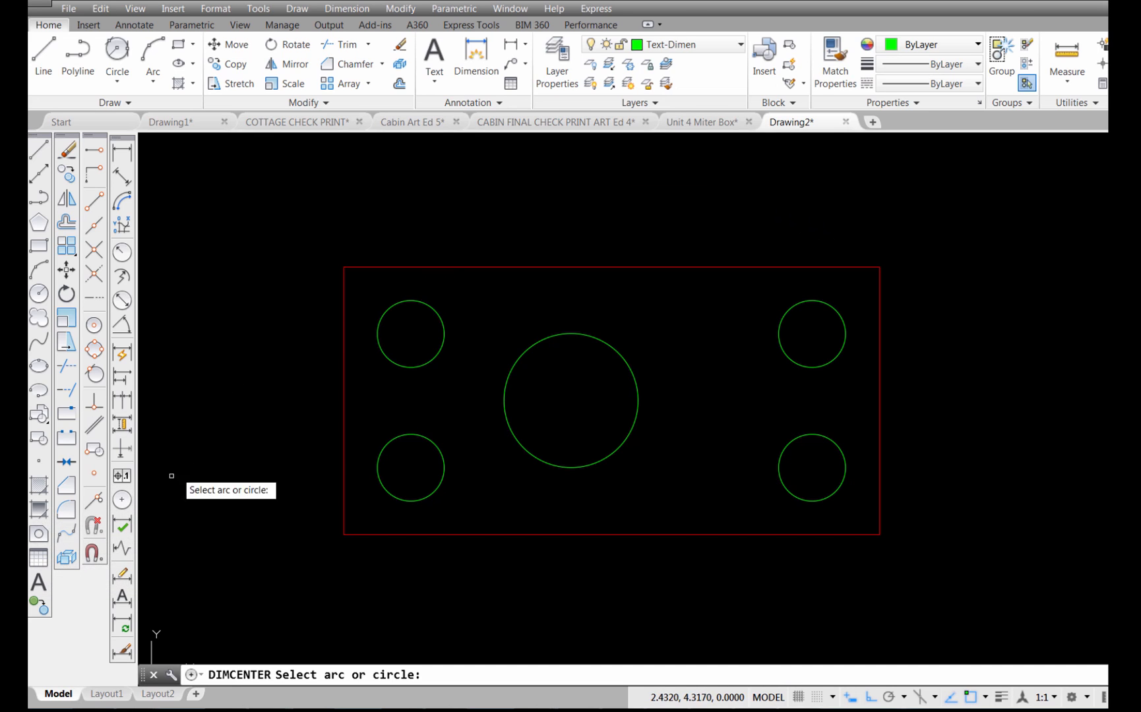
click(606, 342)
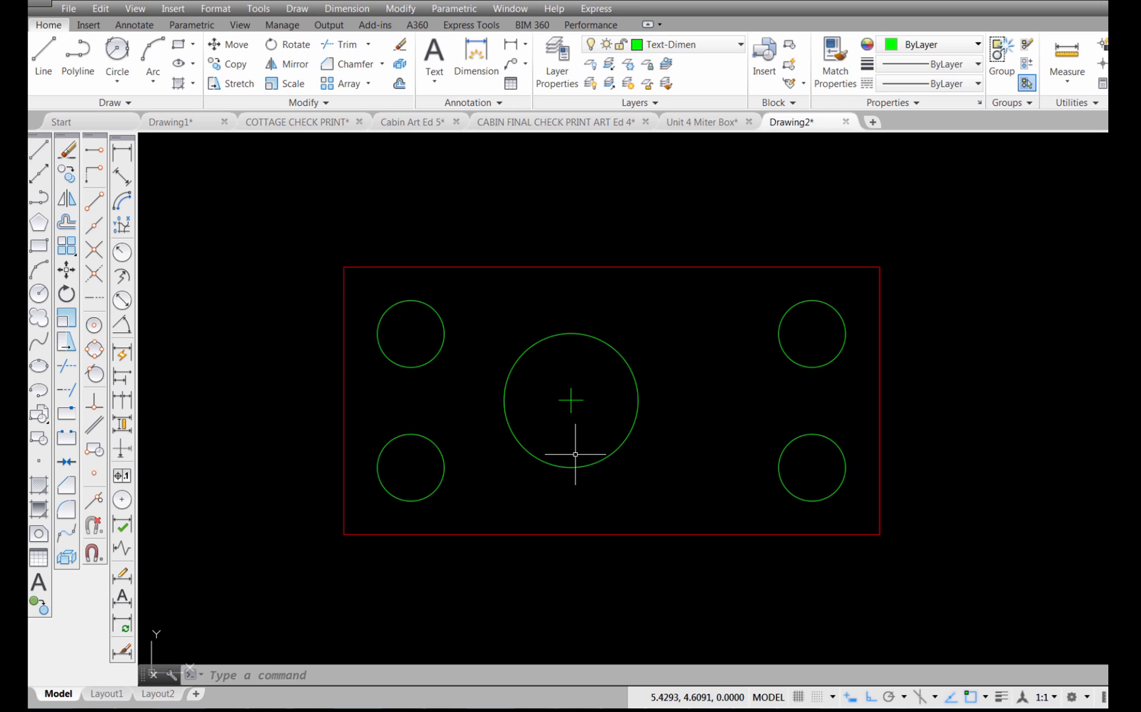
Step: Erase the center mark inside the large middle circle
click(585, 372)
click(539, 423)
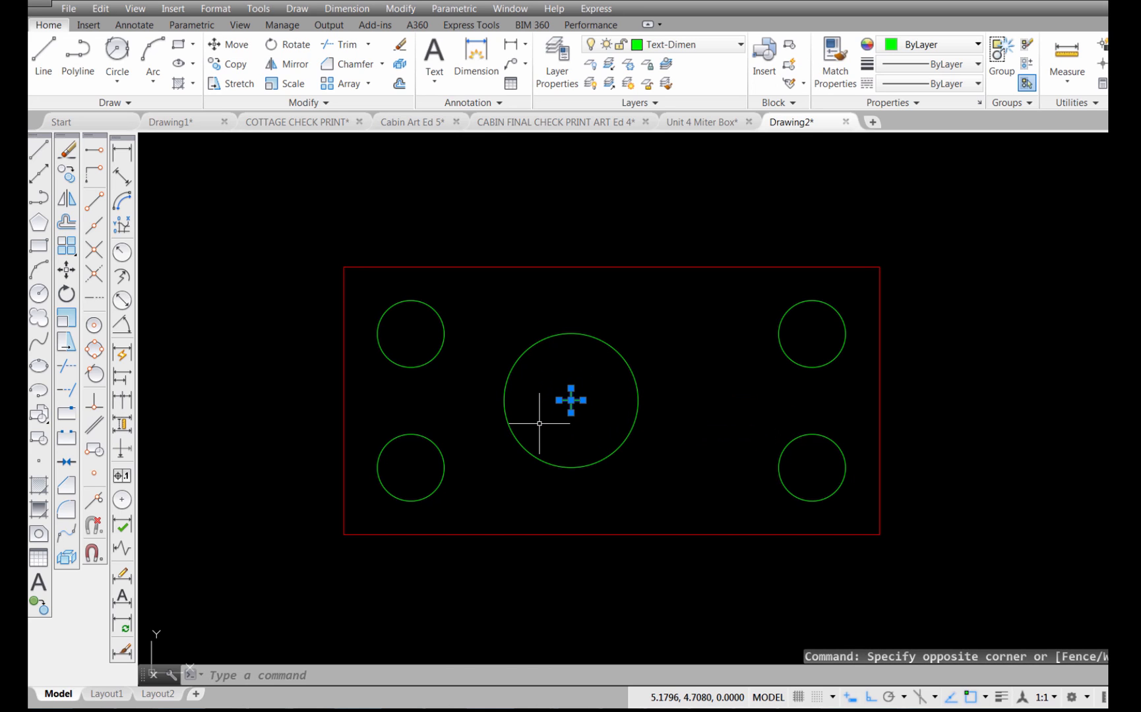
key(Delete)
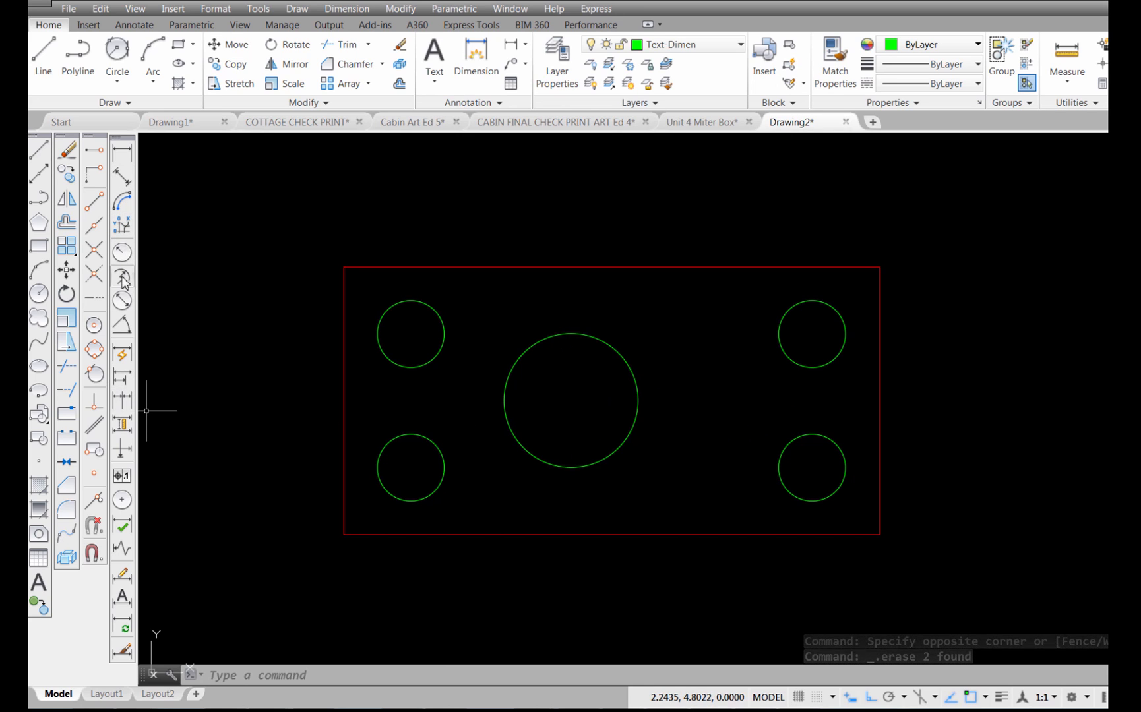
Step: Modify the Standard dimension style so that its center marks use the Line option
click(122, 657)
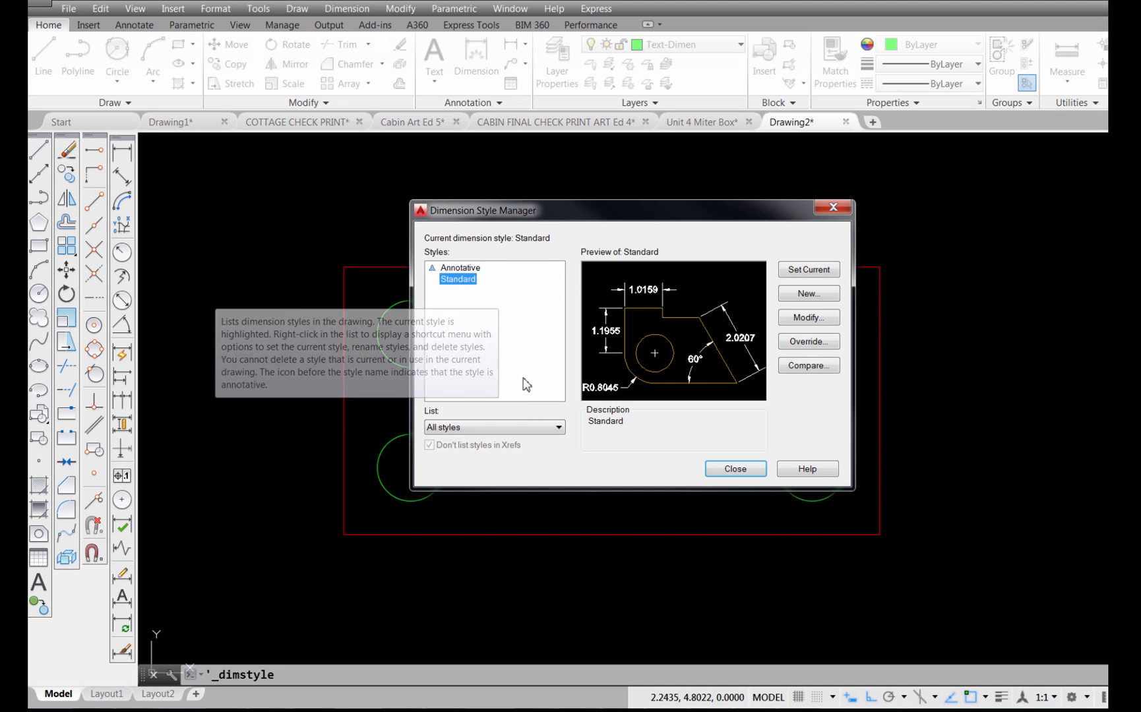
mouse_move(494, 331)
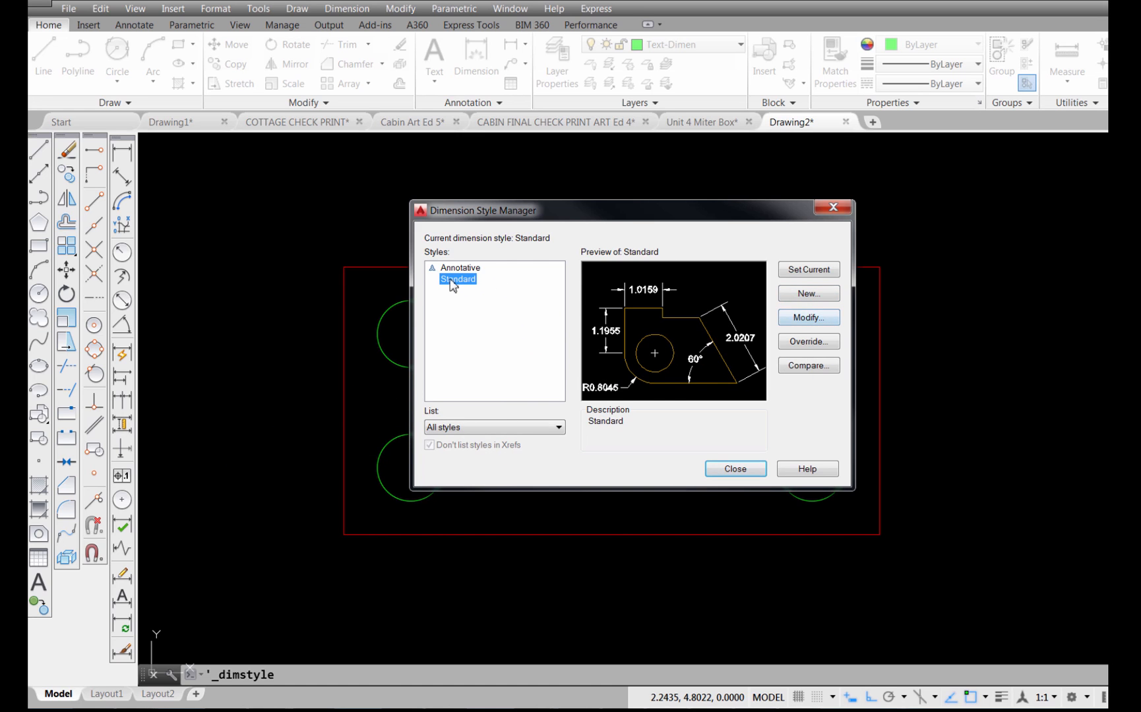
mouse_move(460, 288)
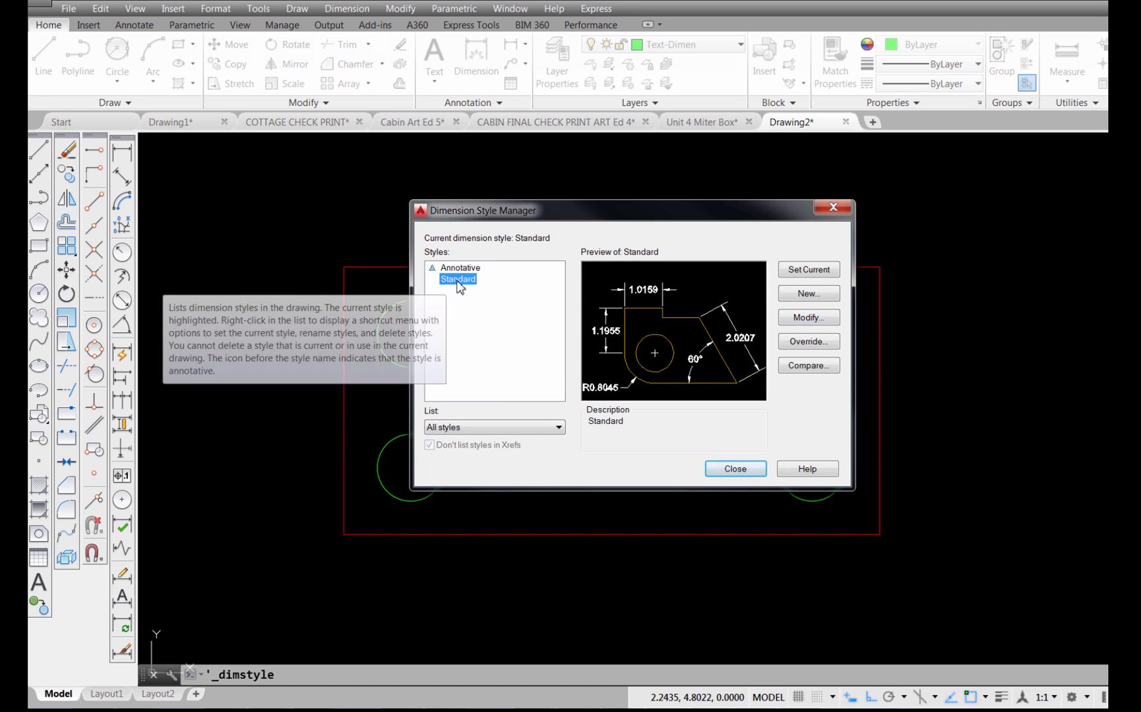
click(811, 320)
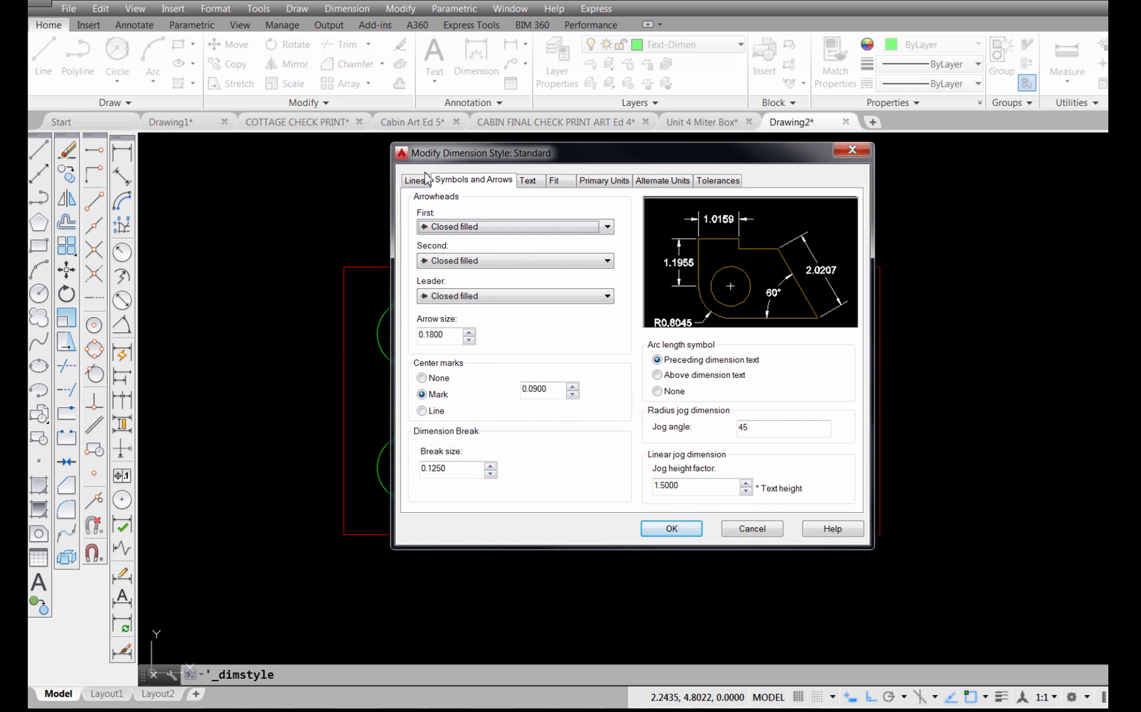
click(421, 185)
click(475, 185)
click(536, 185)
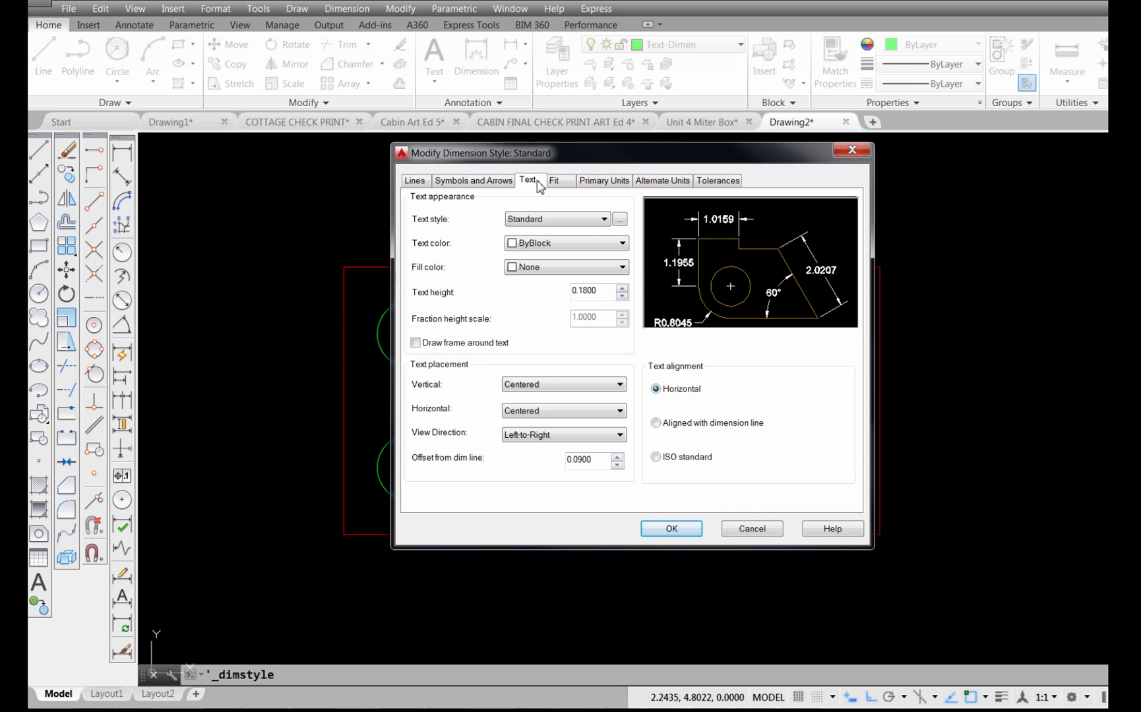
click(561, 184)
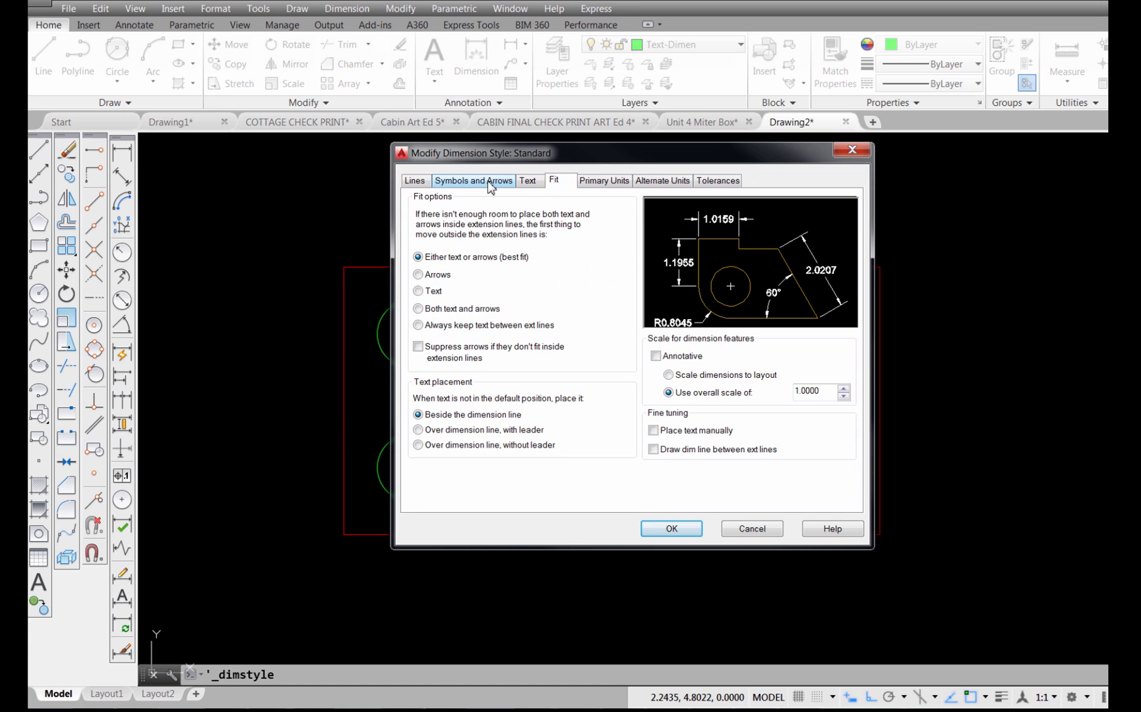
click(491, 184)
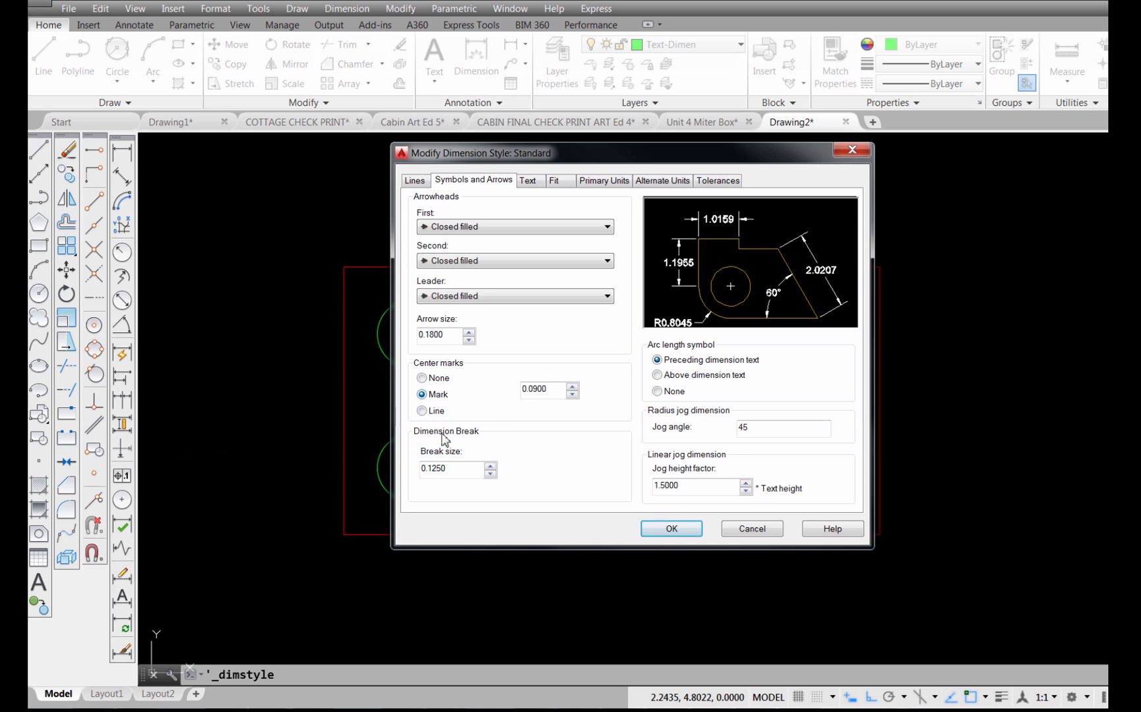
click(421, 411)
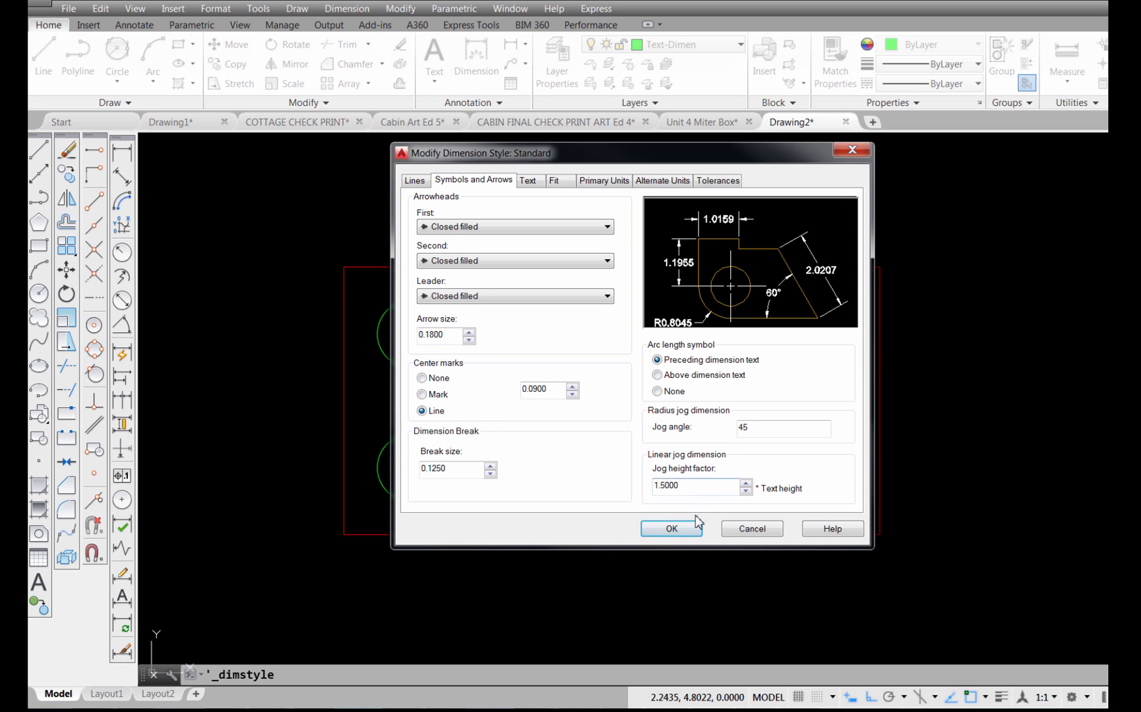
click(671, 529)
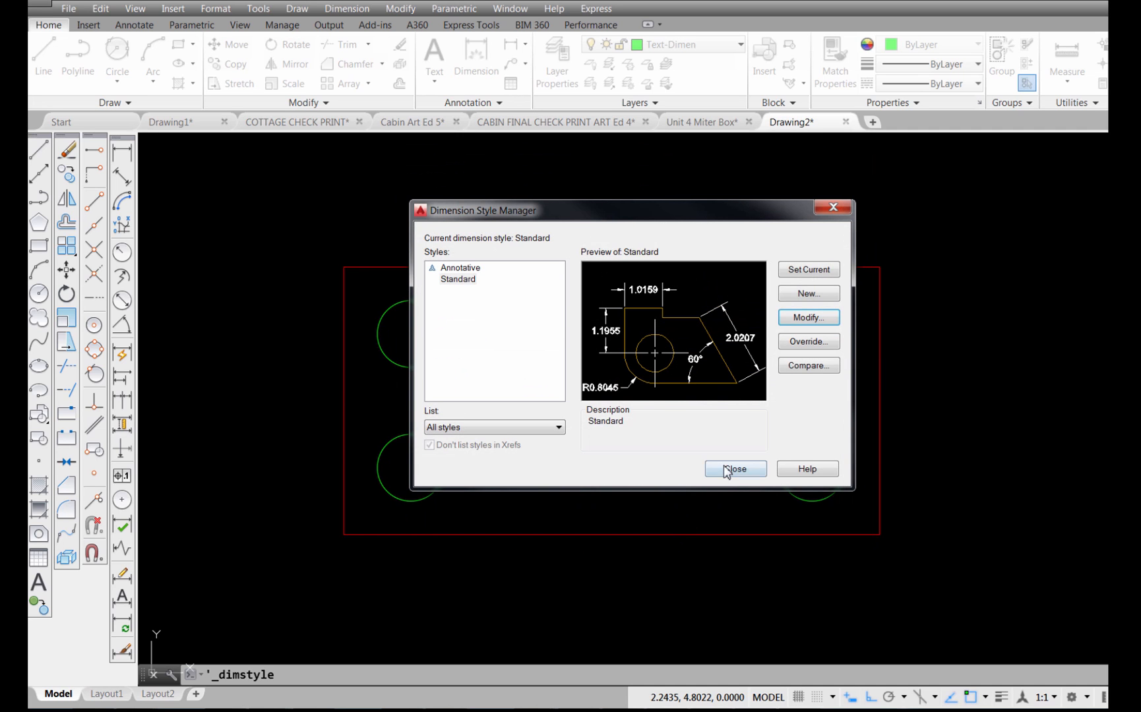
click(729, 470)
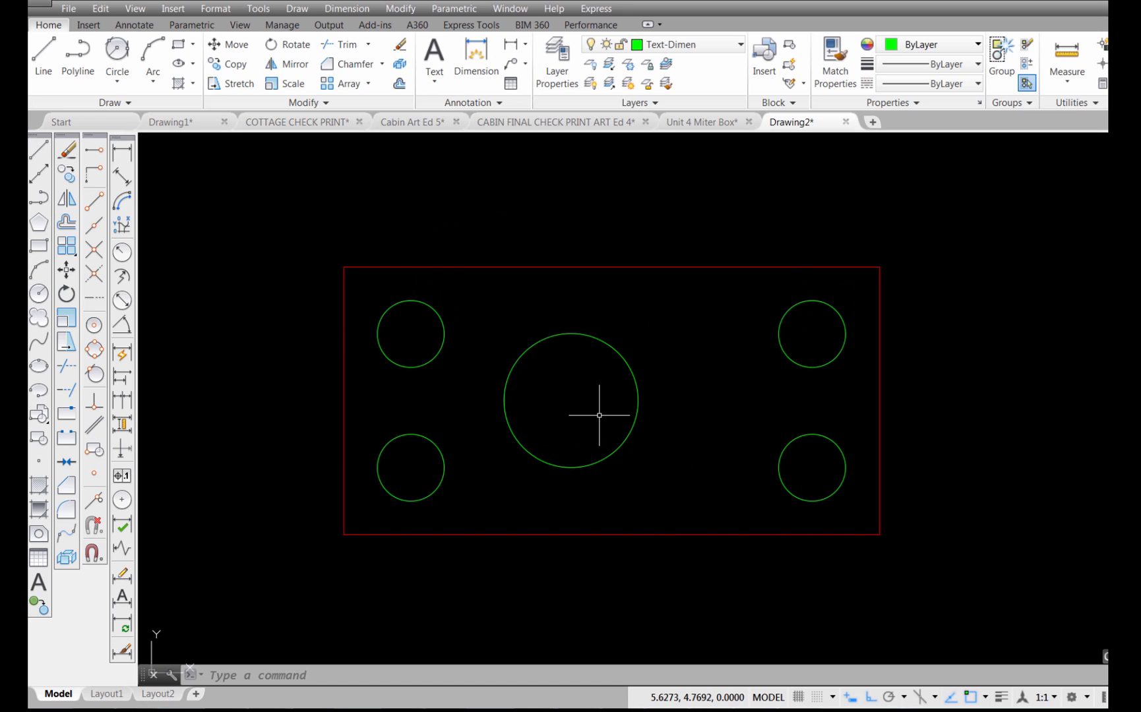
Step: Add center mark lines to the large middle circle and to all four small corner circles of the plate
click(124, 507)
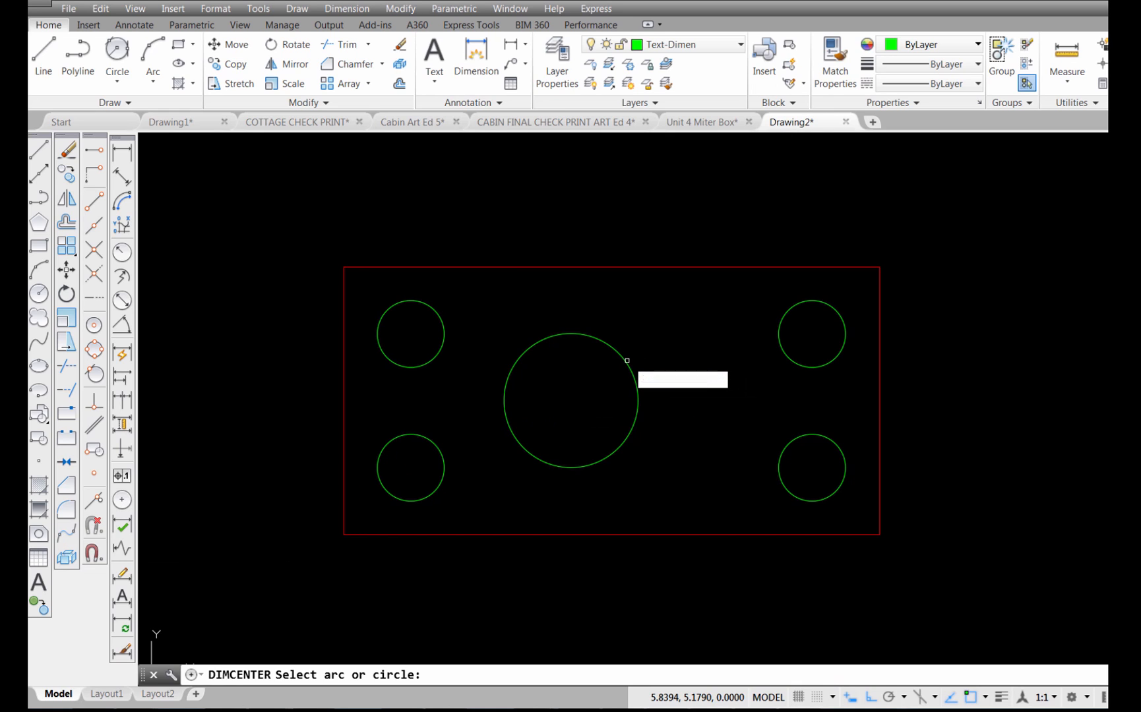
click(627, 360)
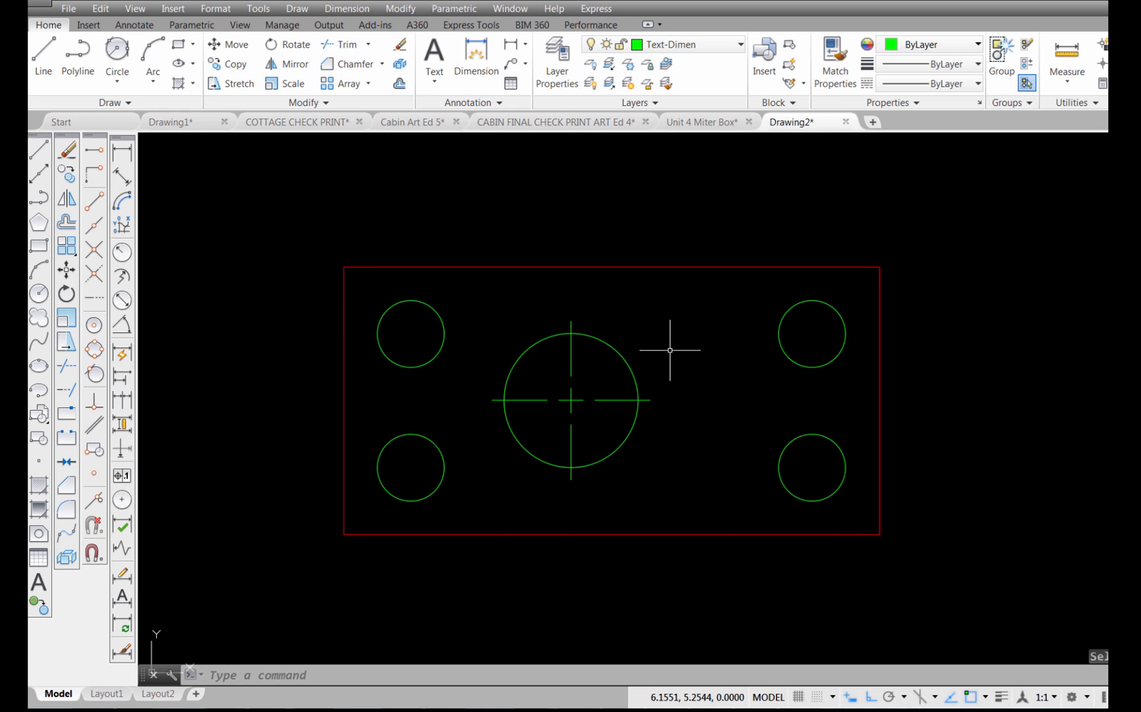
click(122, 501)
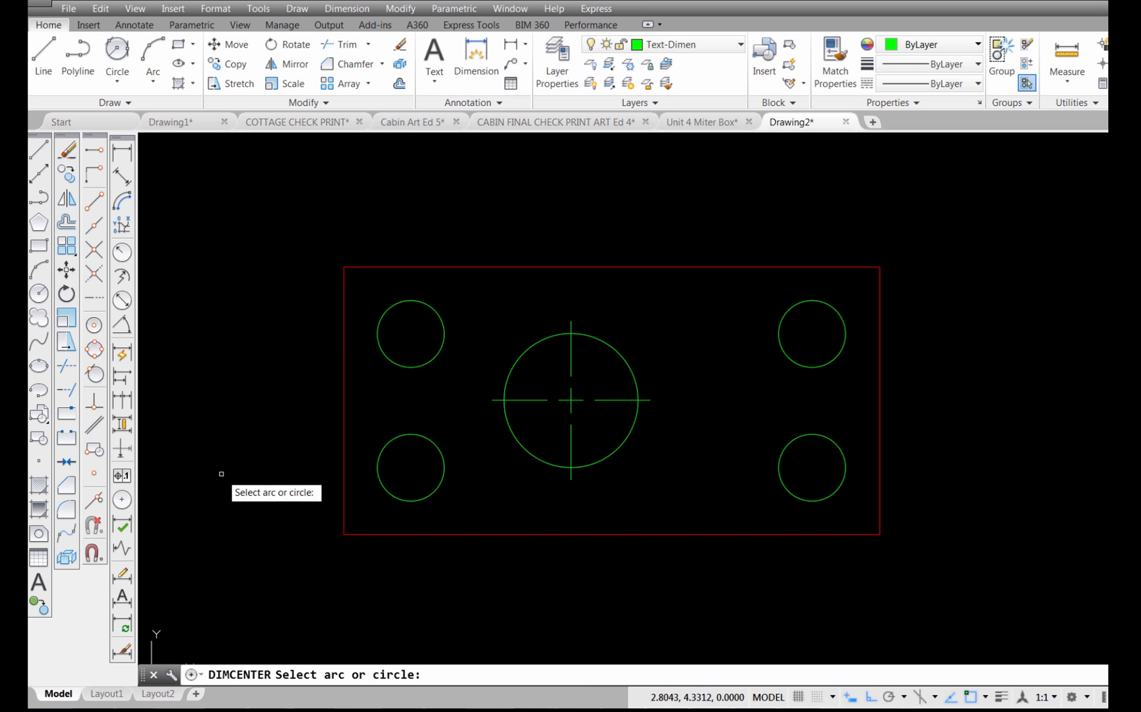
click(411, 368)
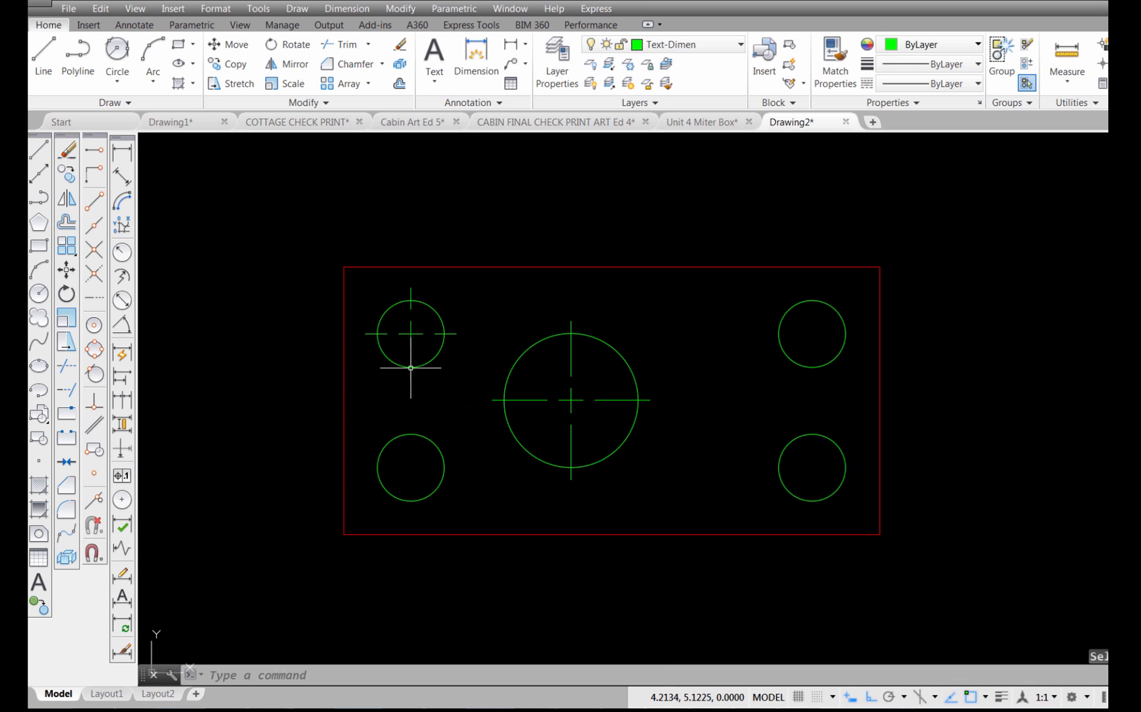
click(122, 500)
click(385, 447)
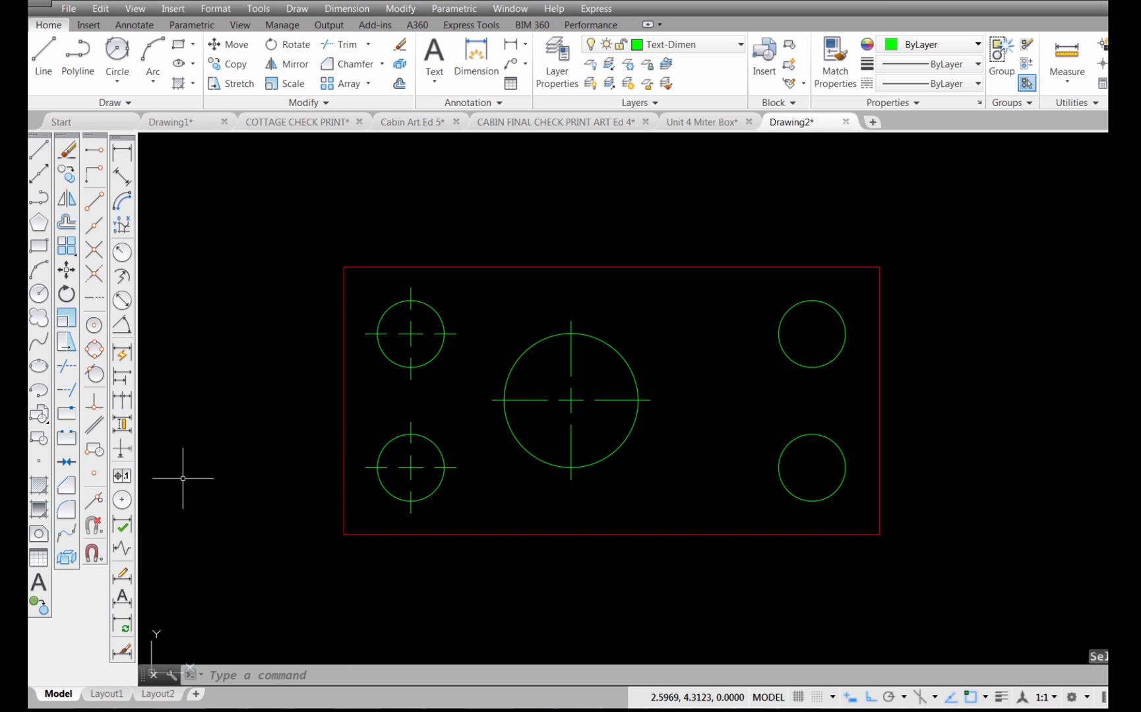
click(122, 500)
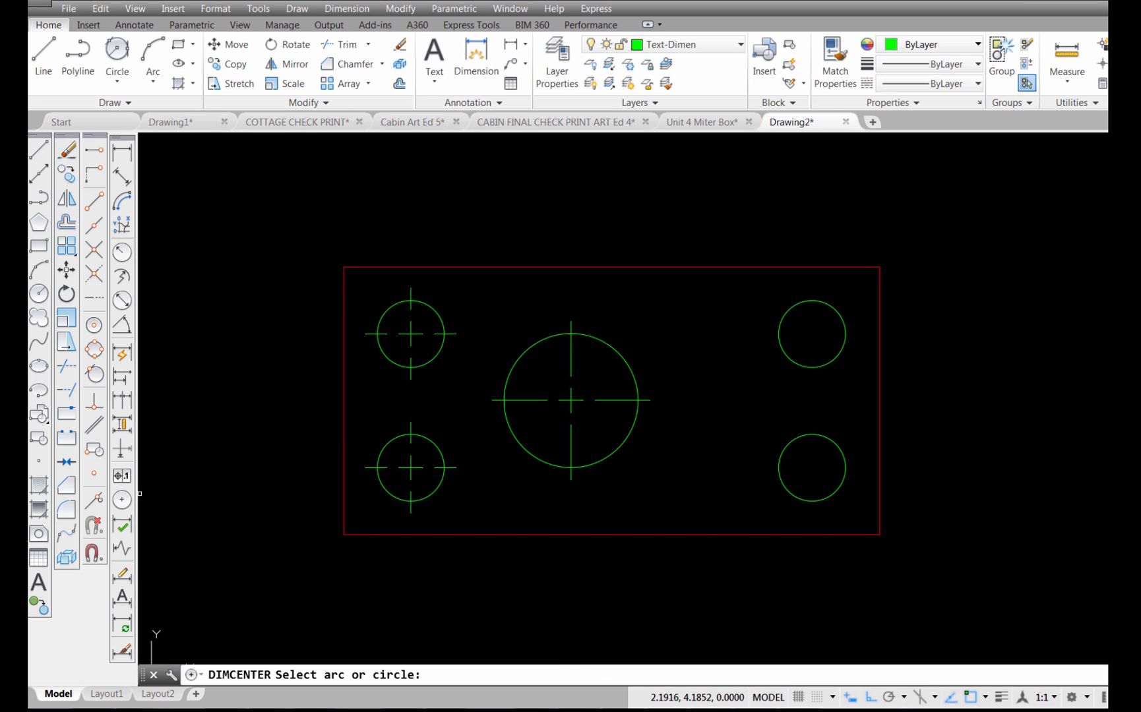
click(796, 367)
click(123, 501)
click(791, 444)
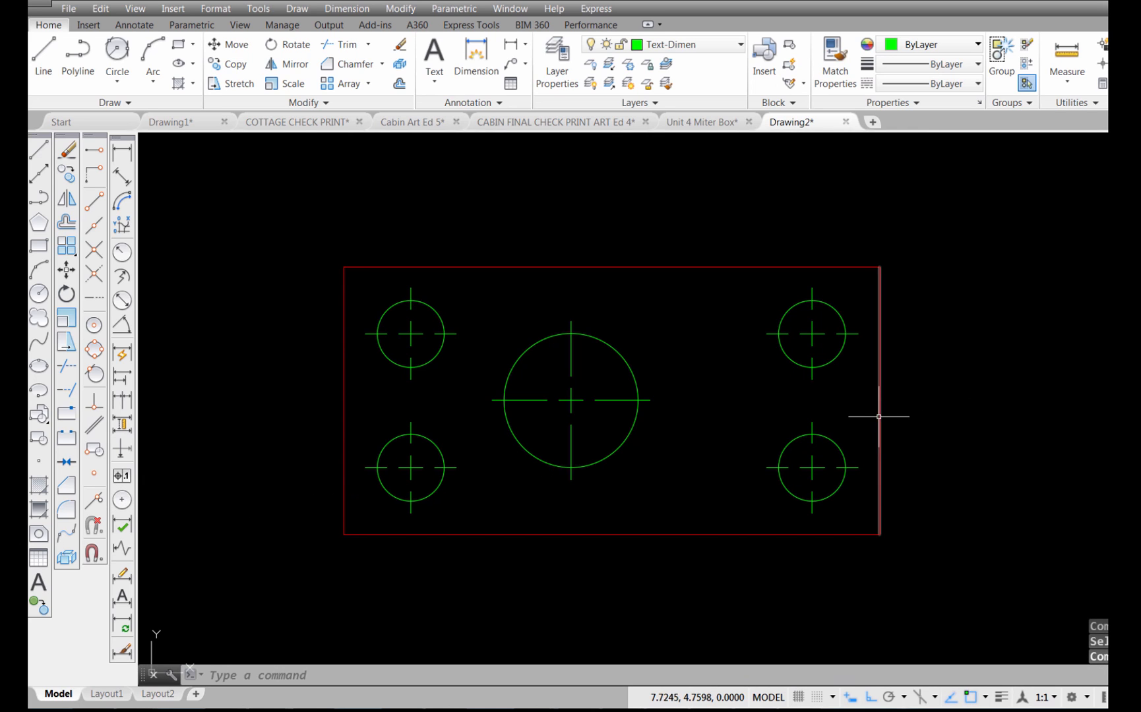
Step: Move all five circles to the Visible layer and turn on the lineweight display
click(791, 307)
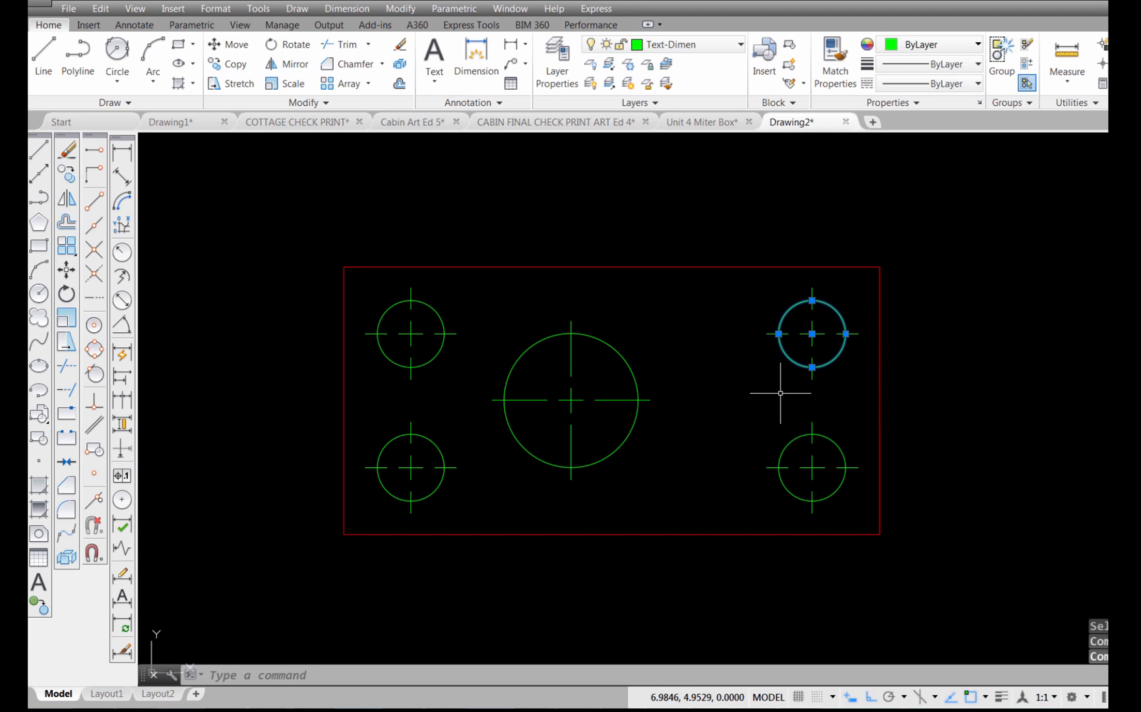
click(790, 444)
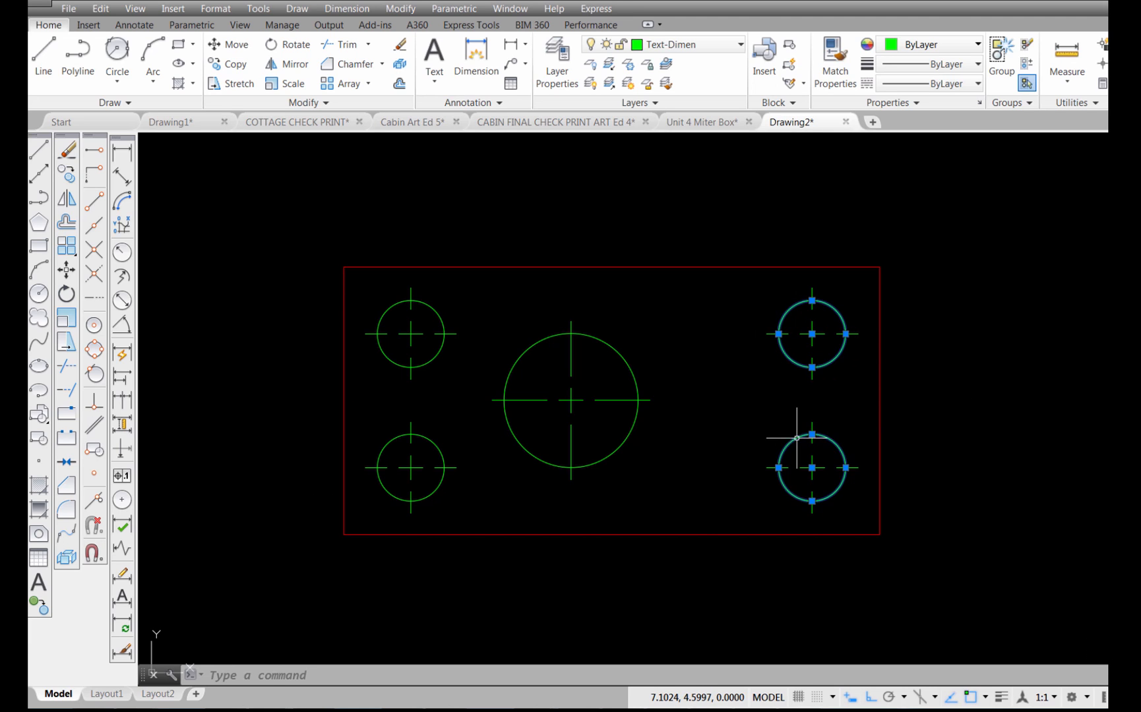
click(623, 360)
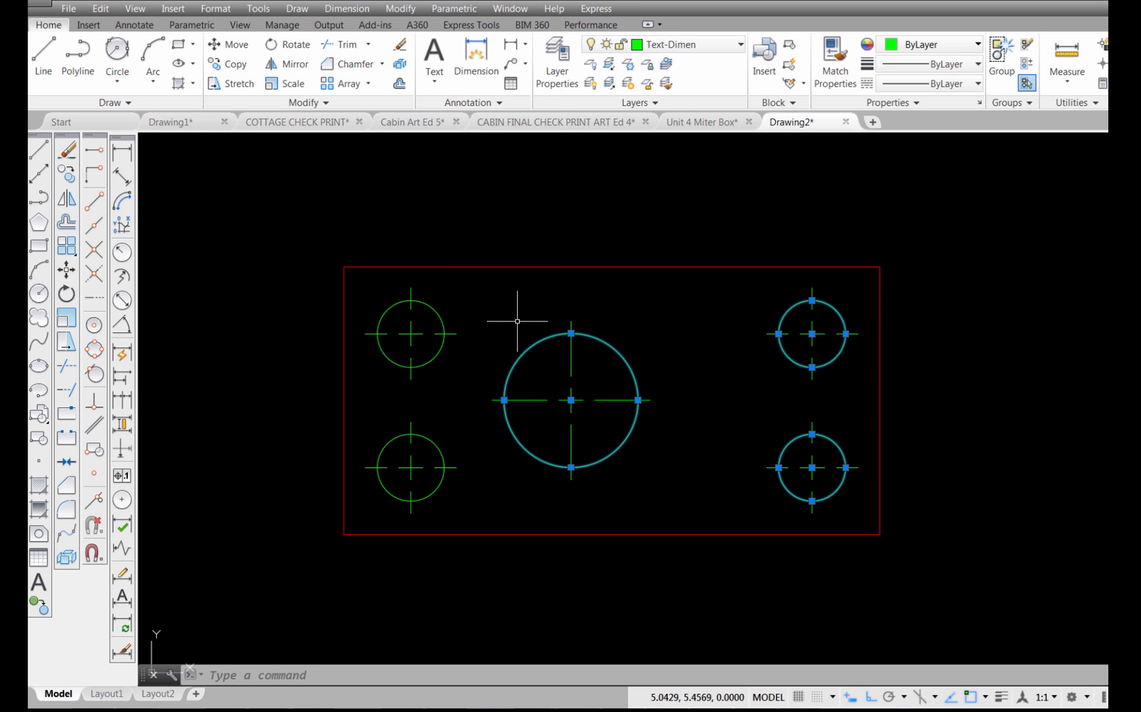
click(442, 320)
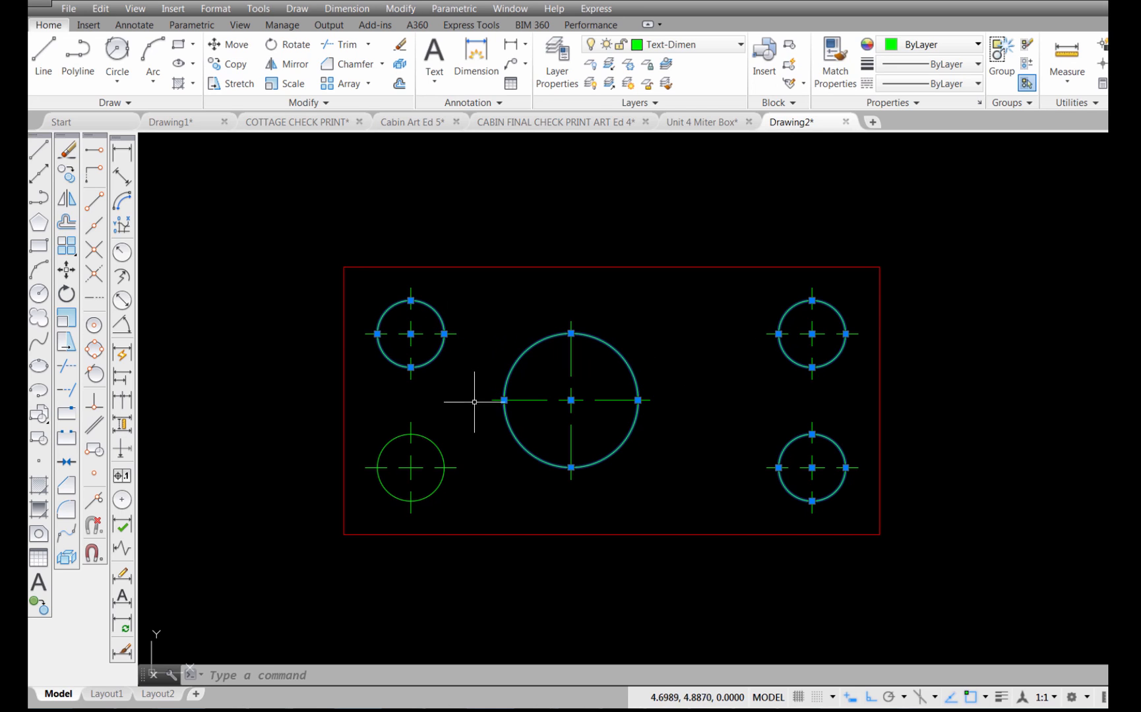
click(436, 444)
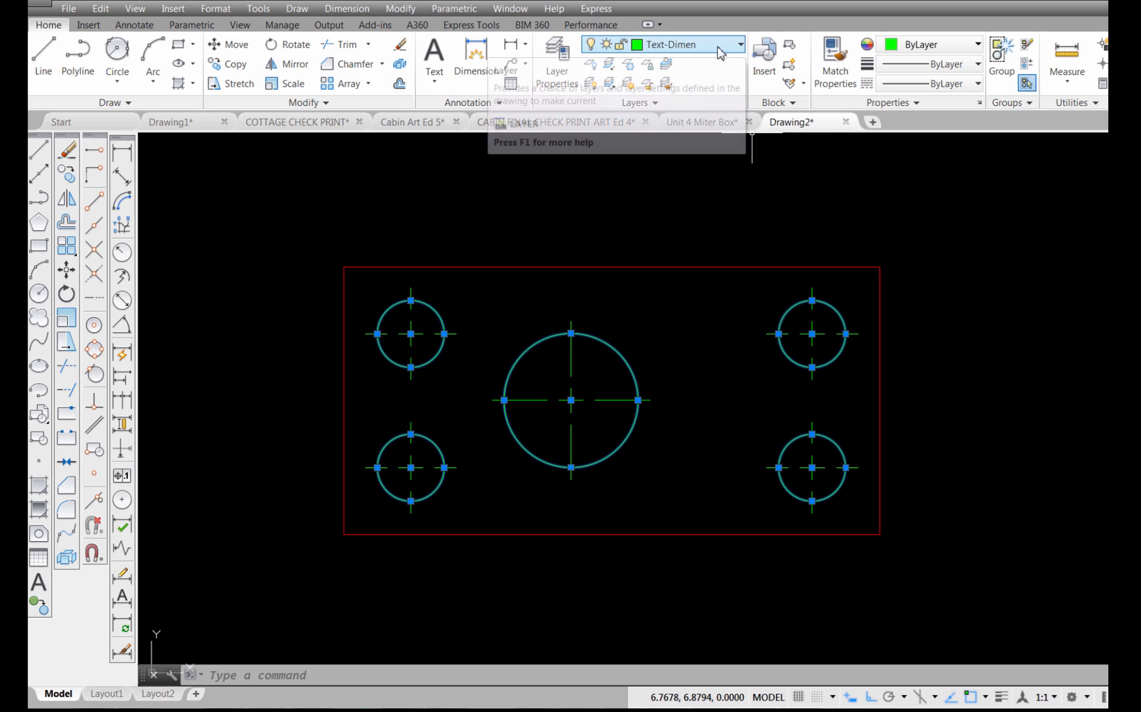
click(741, 46)
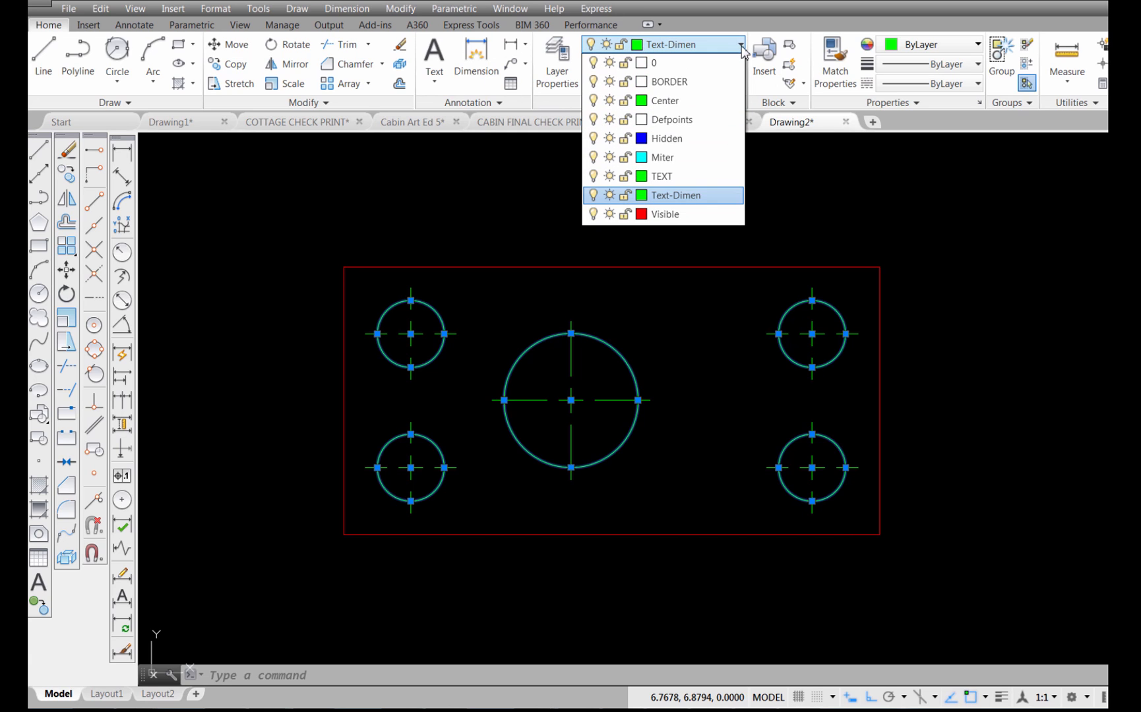
click(667, 215)
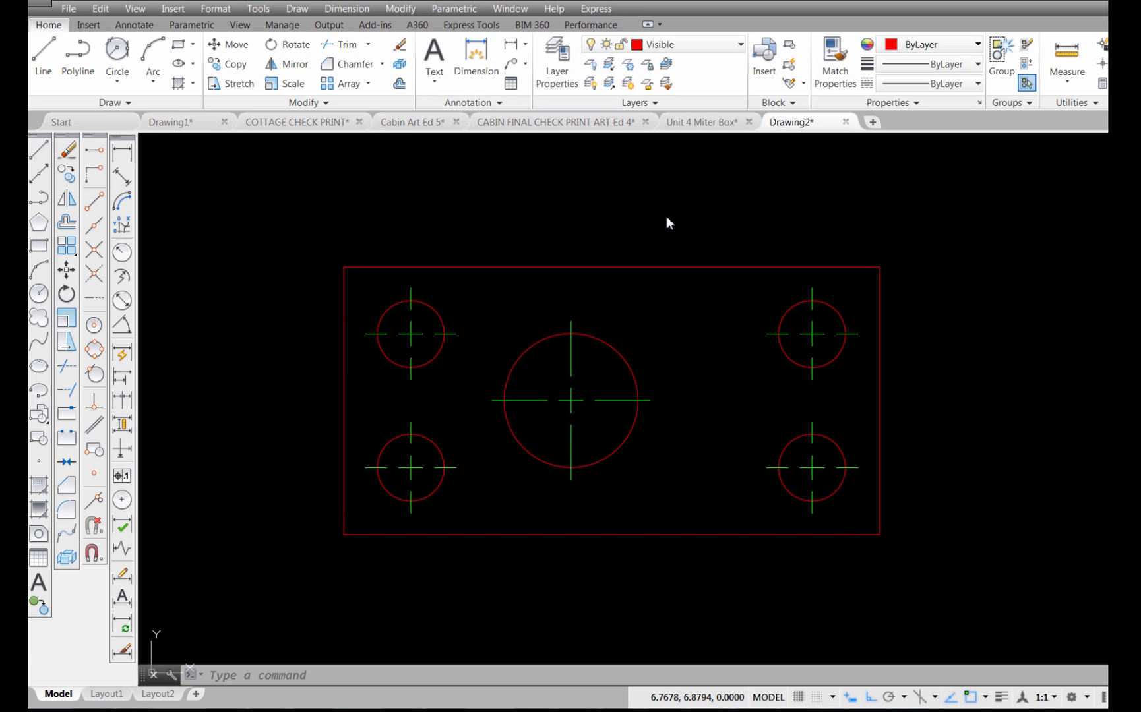
key(Escape)
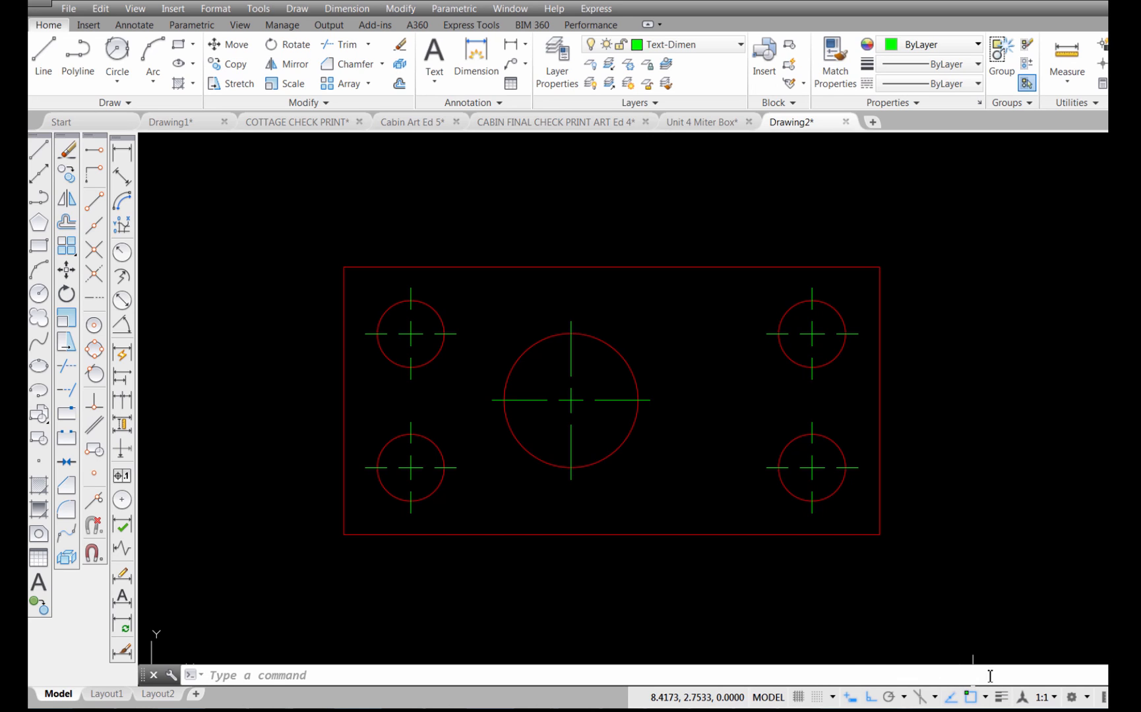
click(1000, 698)
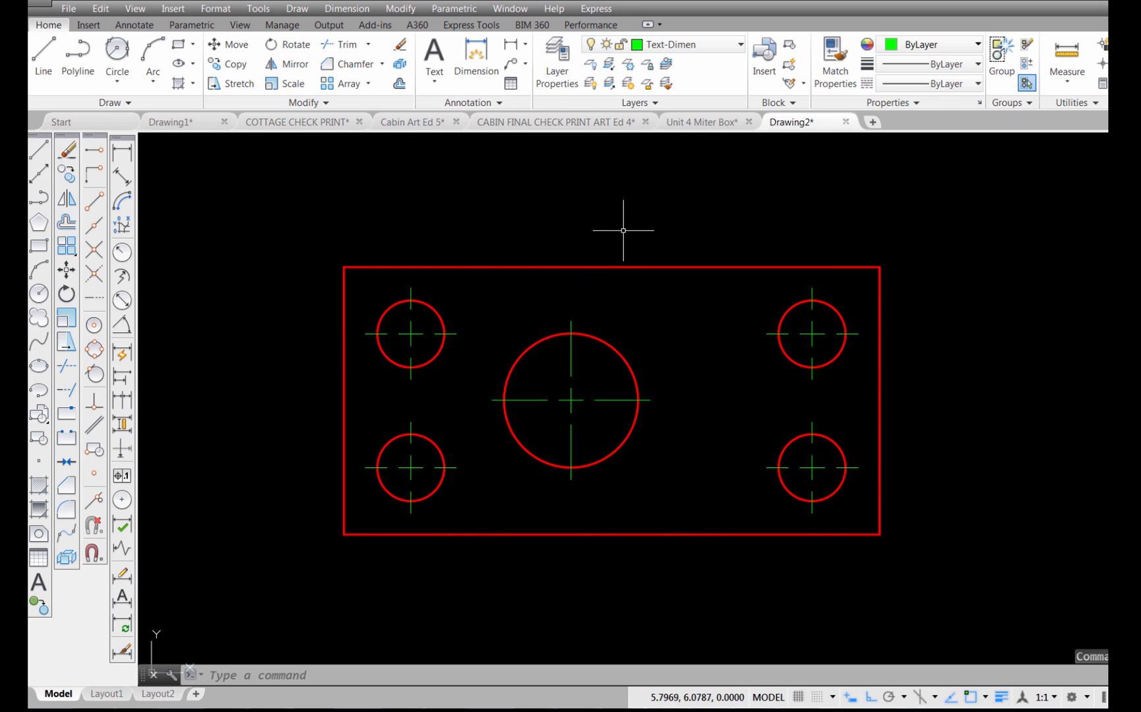
Step: Review the lineweights assigned to the layers and compare the plate with lineweight display off and on
click(554, 80)
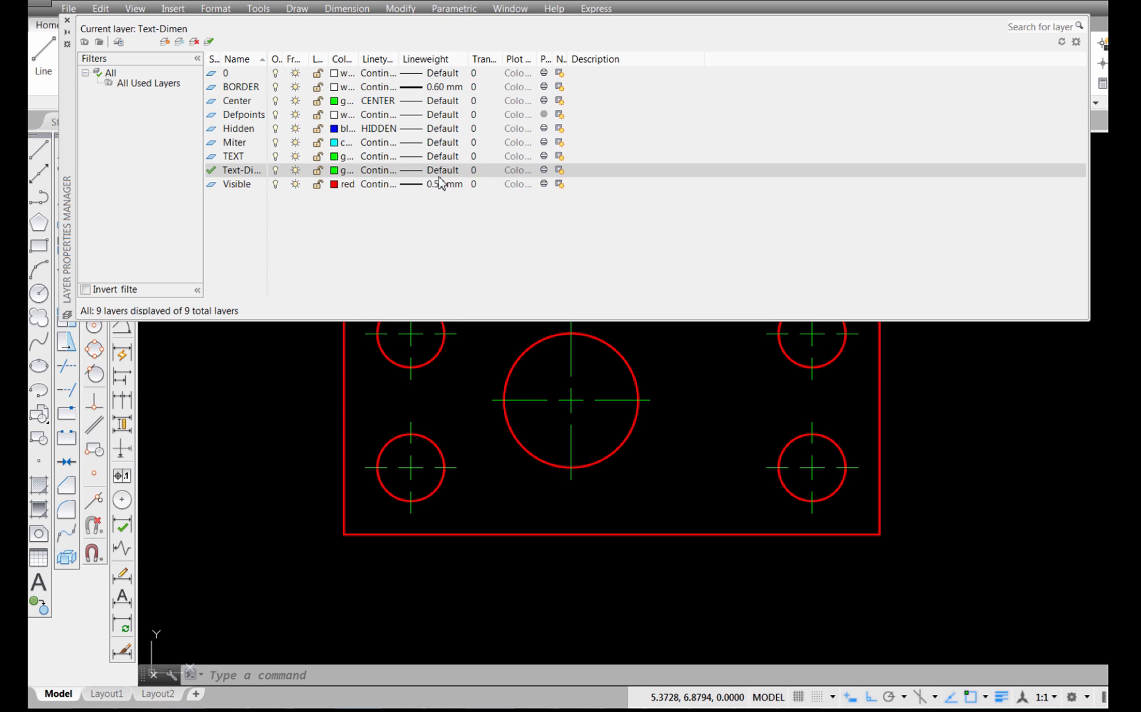
click(68, 22)
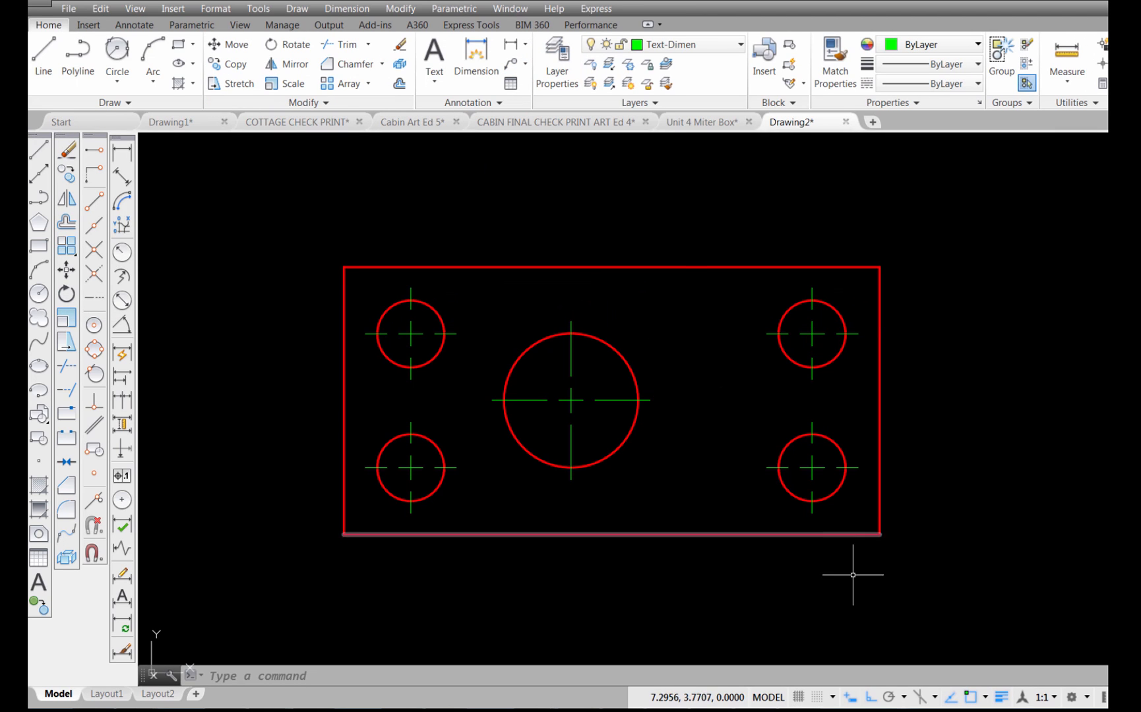
click(1001, 697)
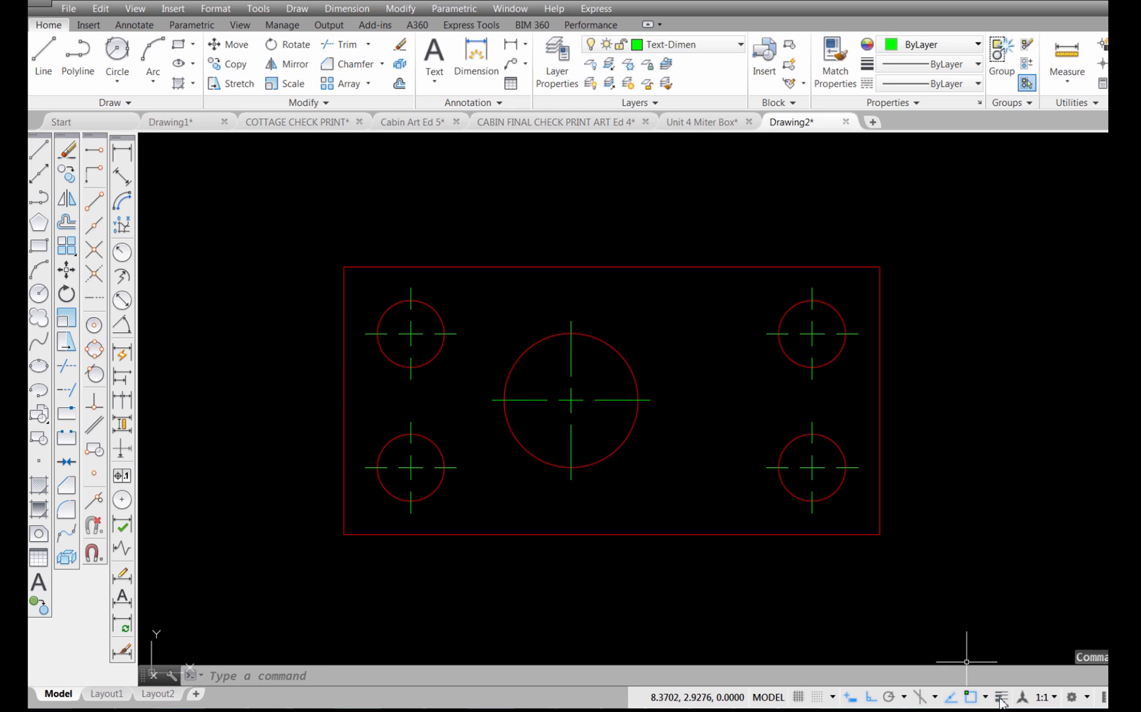
click(1000, 699)
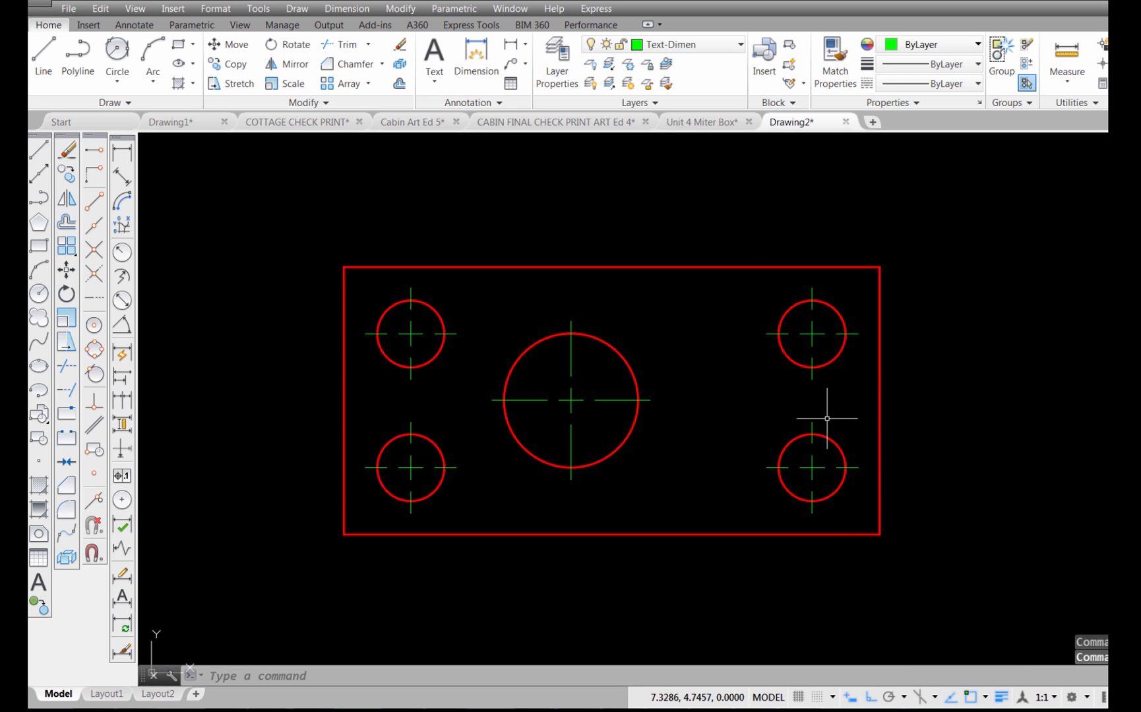
Step: Examine the centerlines of the plate's lower-right corner circle and large middle circle up close
scroll(825, 415, up, 4)
middle_drag(843, 410, 796, 230)
scroll(825, 317, up, 1)
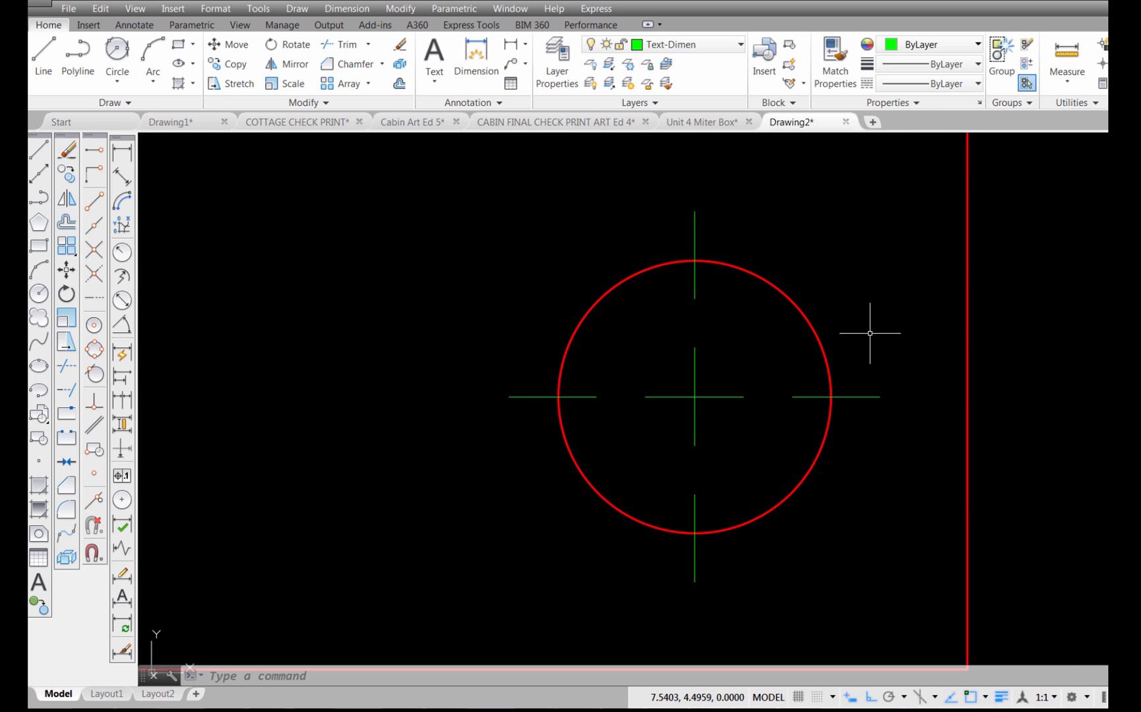
scroll(871, 326, down, 2)
middle_drag(500, 266, 704, 369)
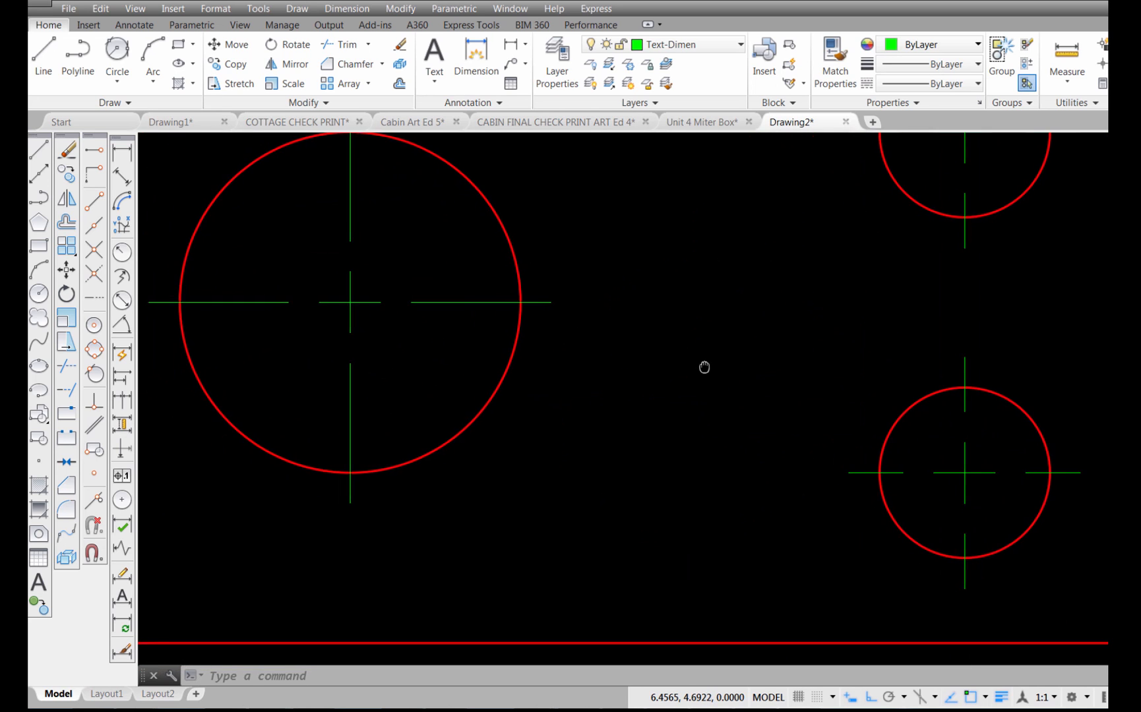
scroll(704, 356, down, 2)
middle_drag(693, 325, 766, 379)
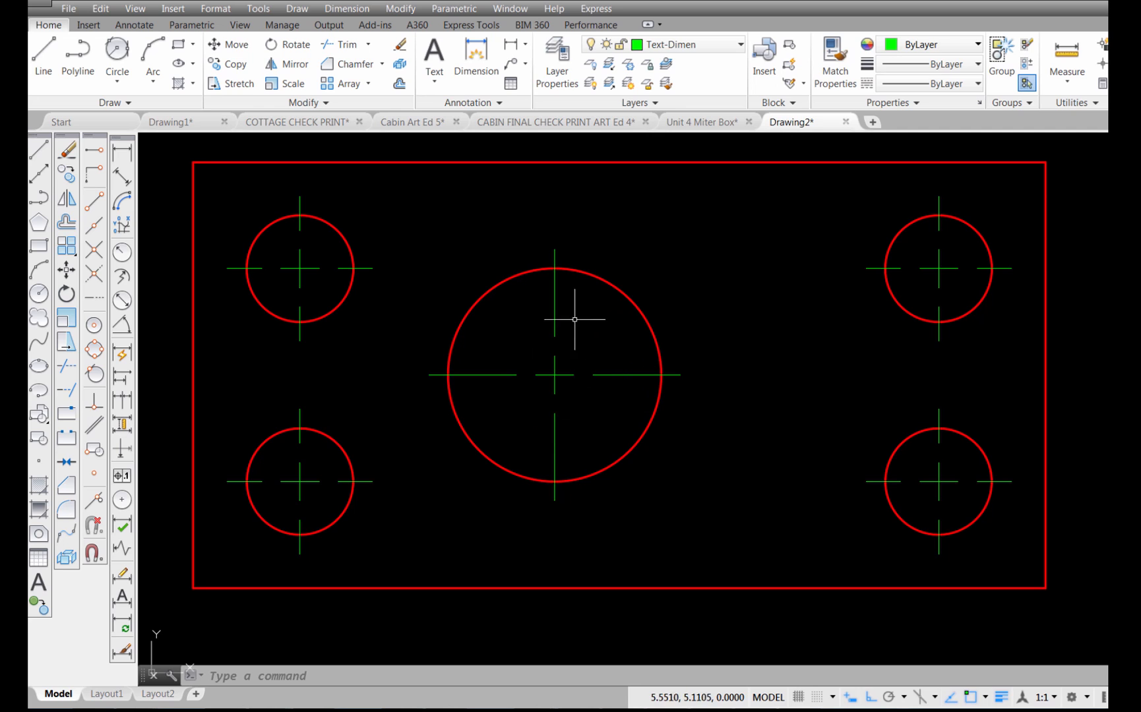
Step: Review the center mark settings of the Standard dimension style, accept them and close the style manager
click(123, 657)
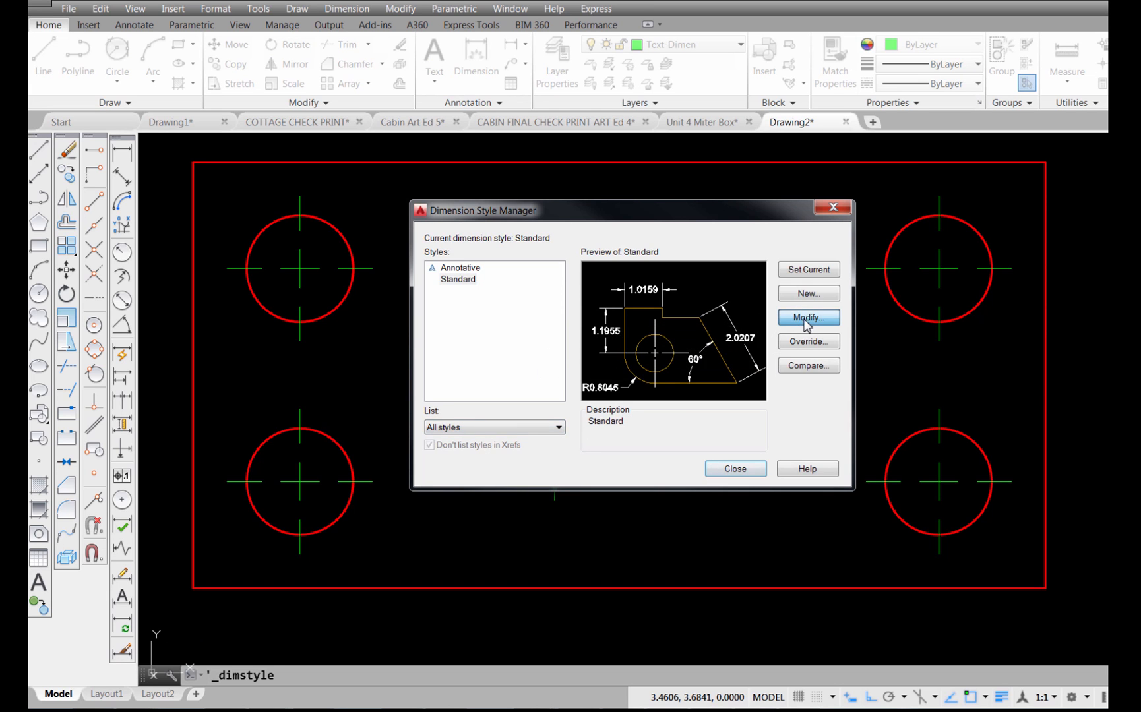
click(807, 318)
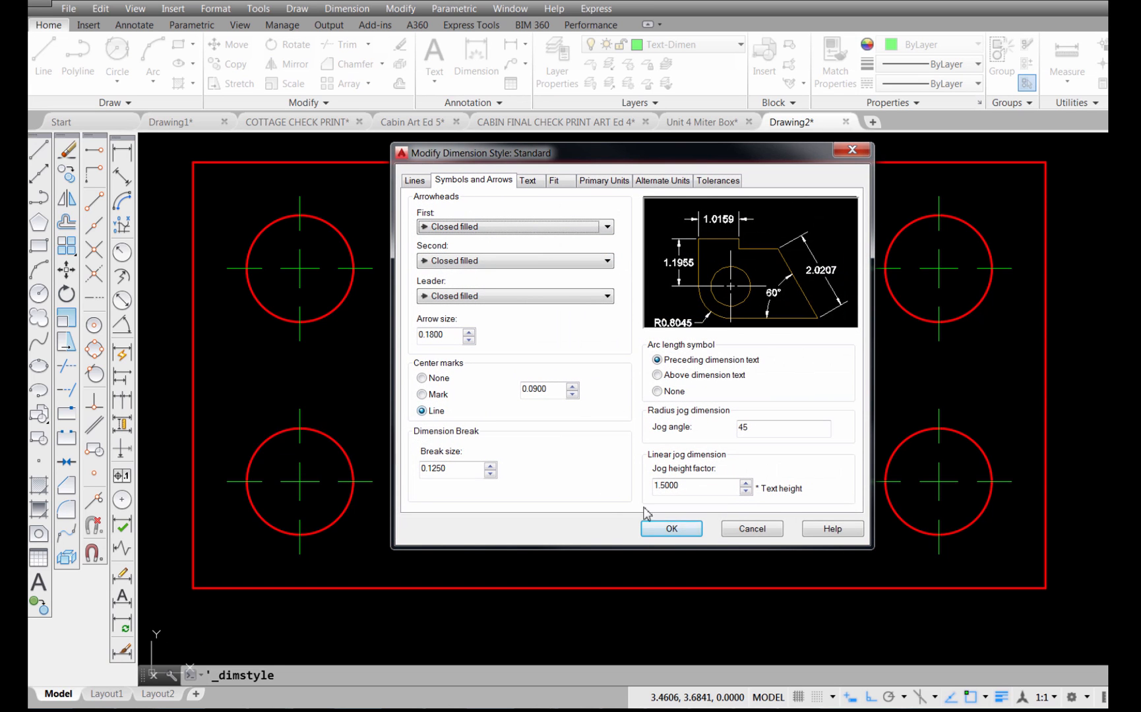
click(684, 533)
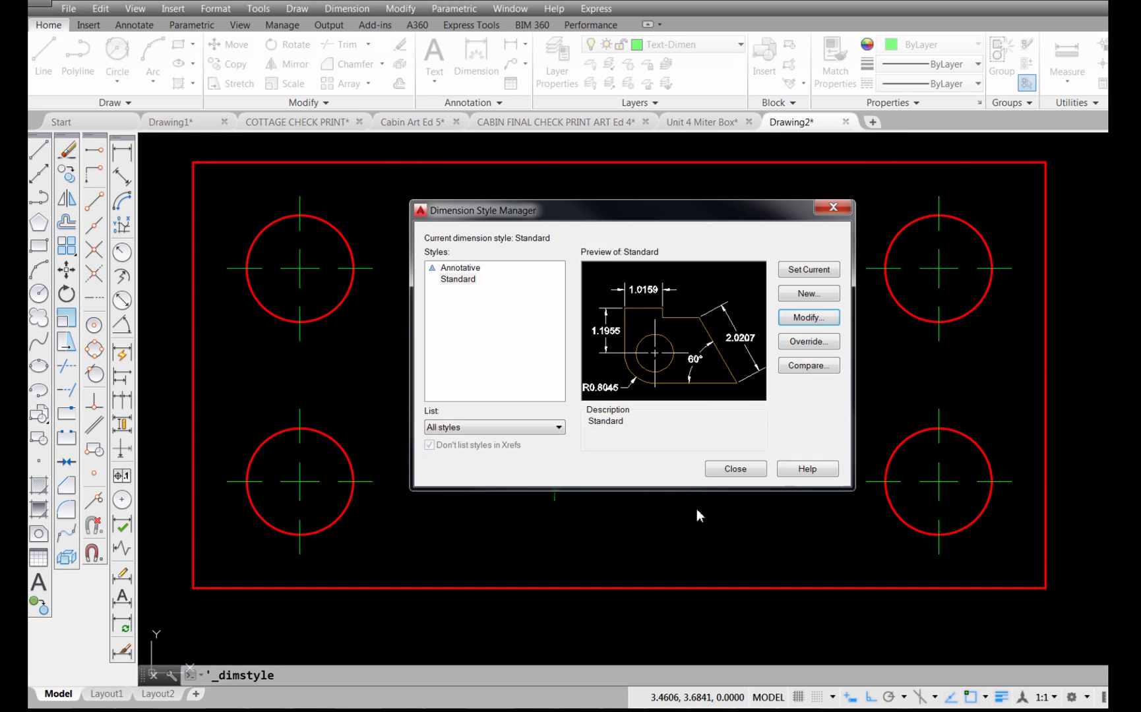
click(732, 470)
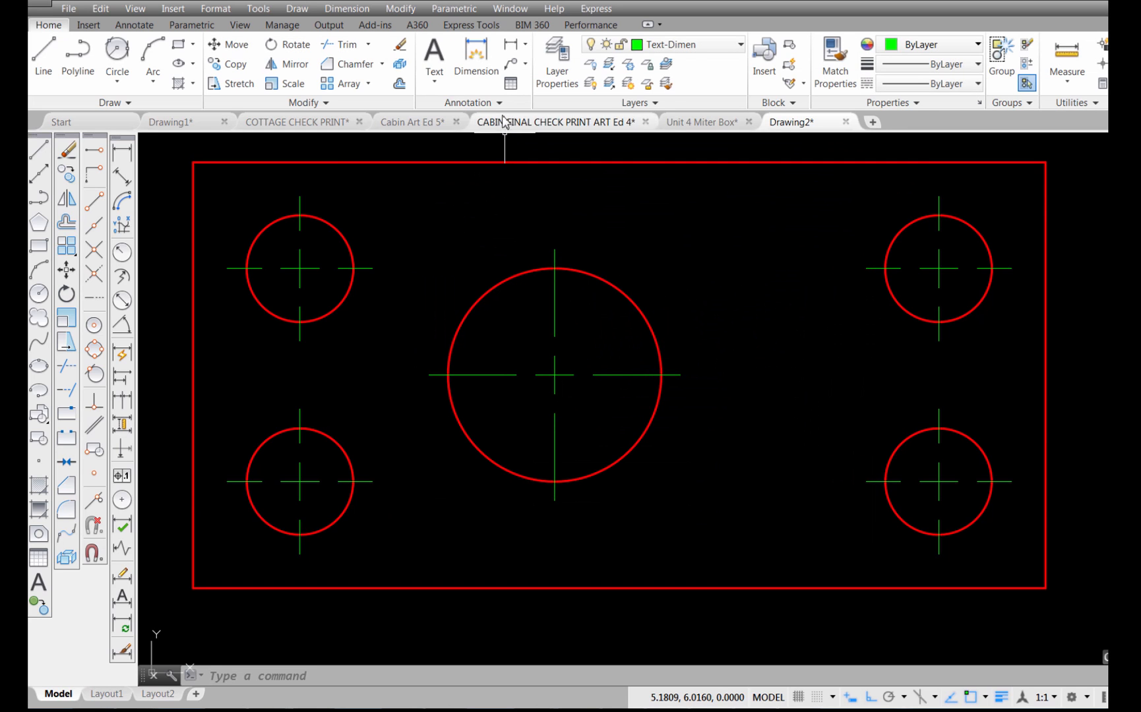
Step: View the annotation styles, bring up the Dimension Style Manager from them and close it without edits
click(500, 103)
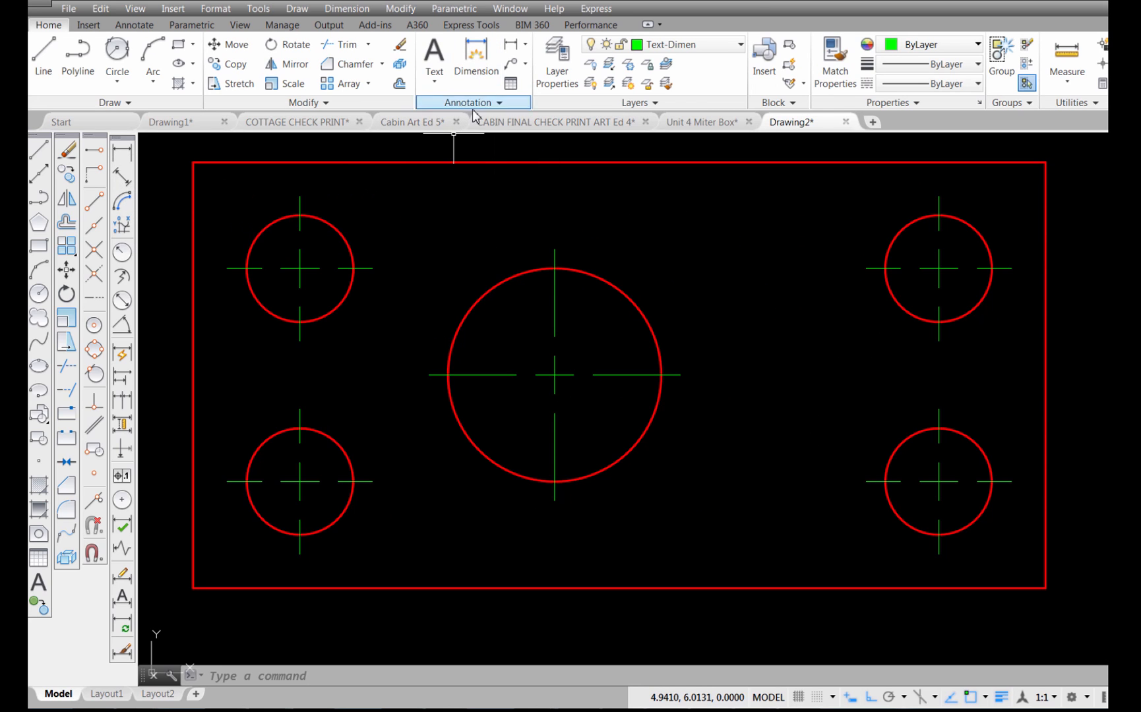
click(500, 104)
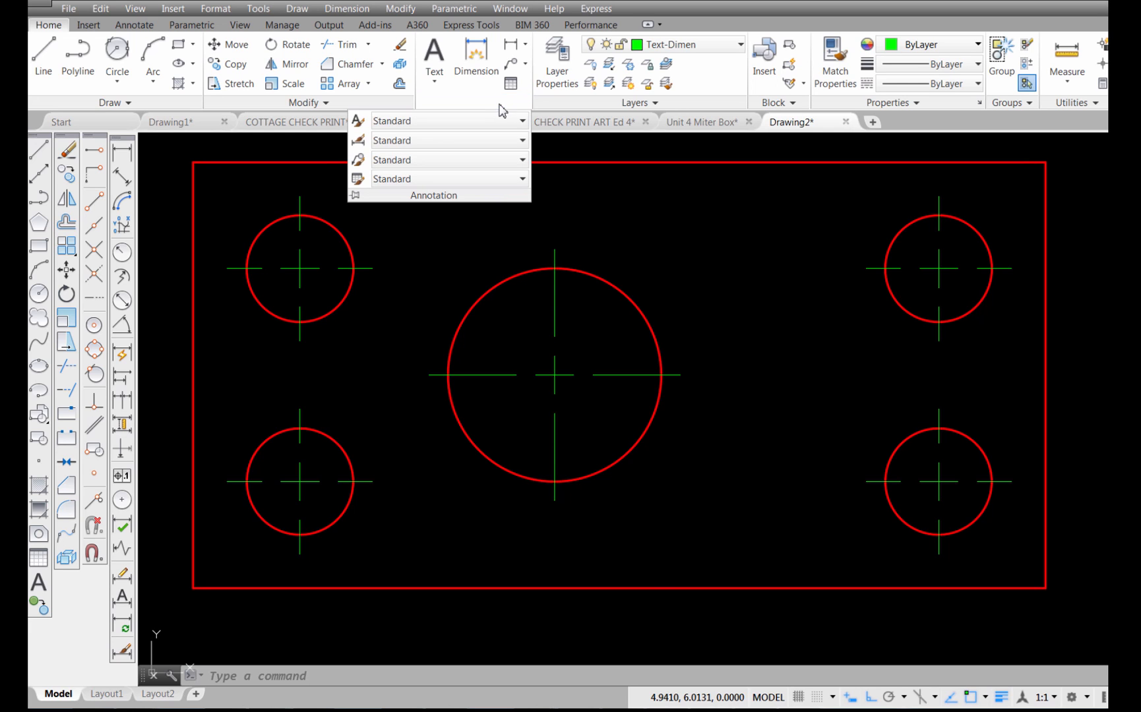
click(358, 140)
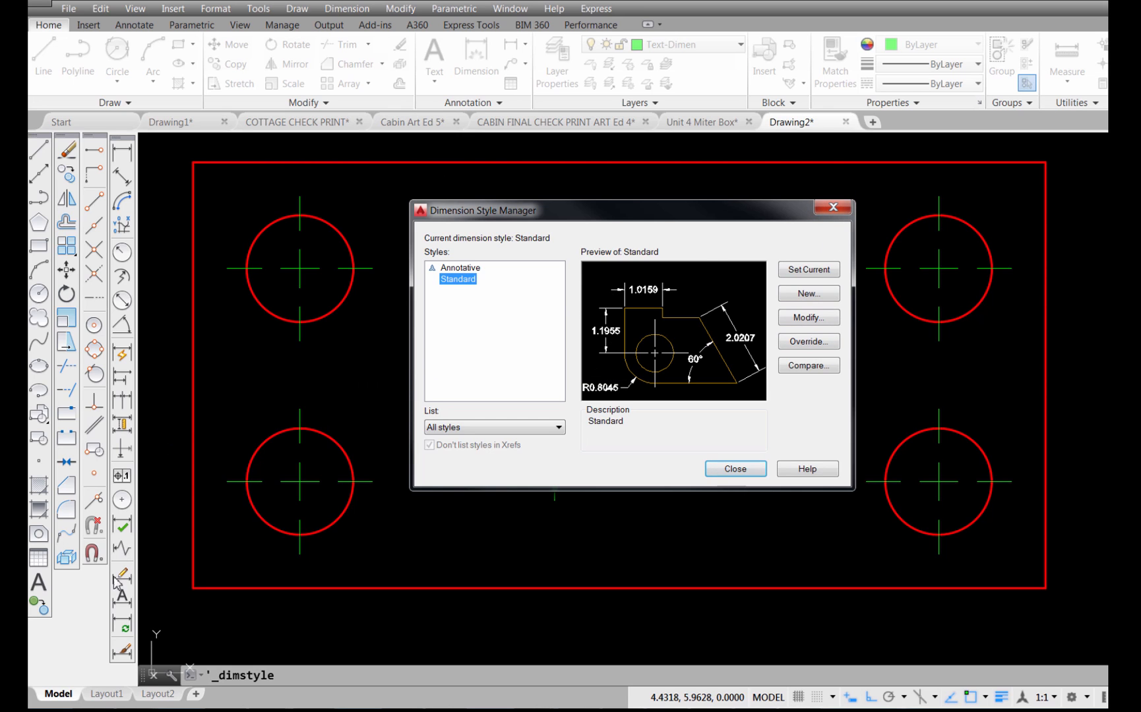
click(719, 469)
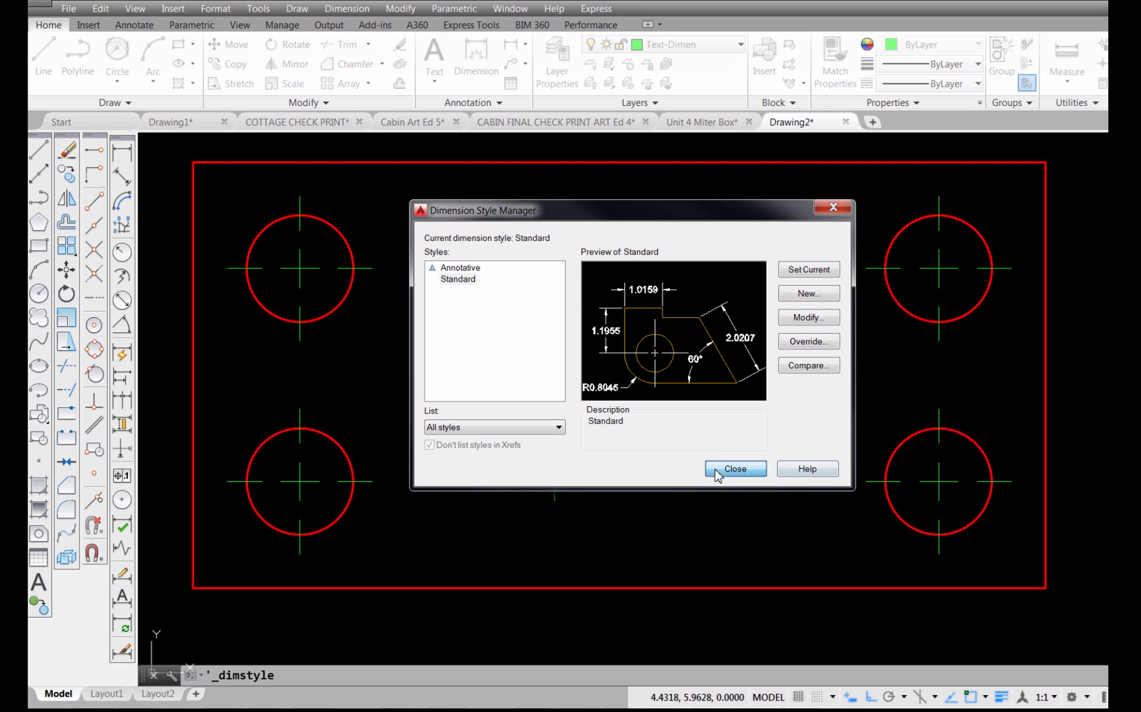
middle_drag(811, 376, 817, 387)
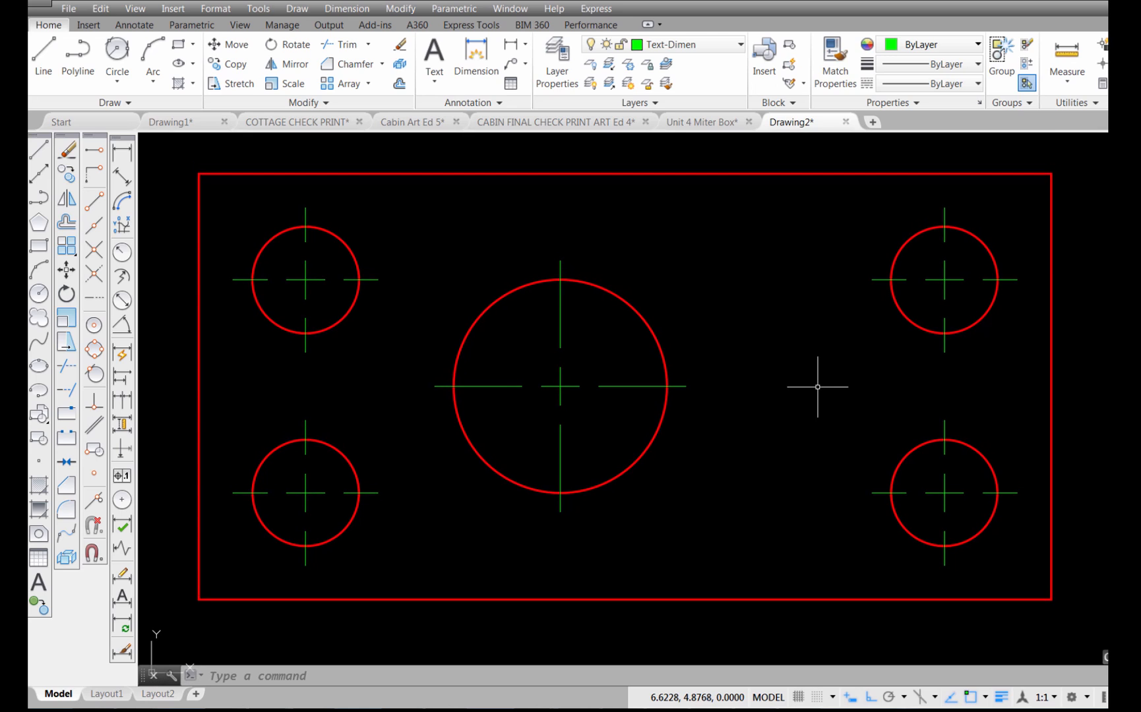